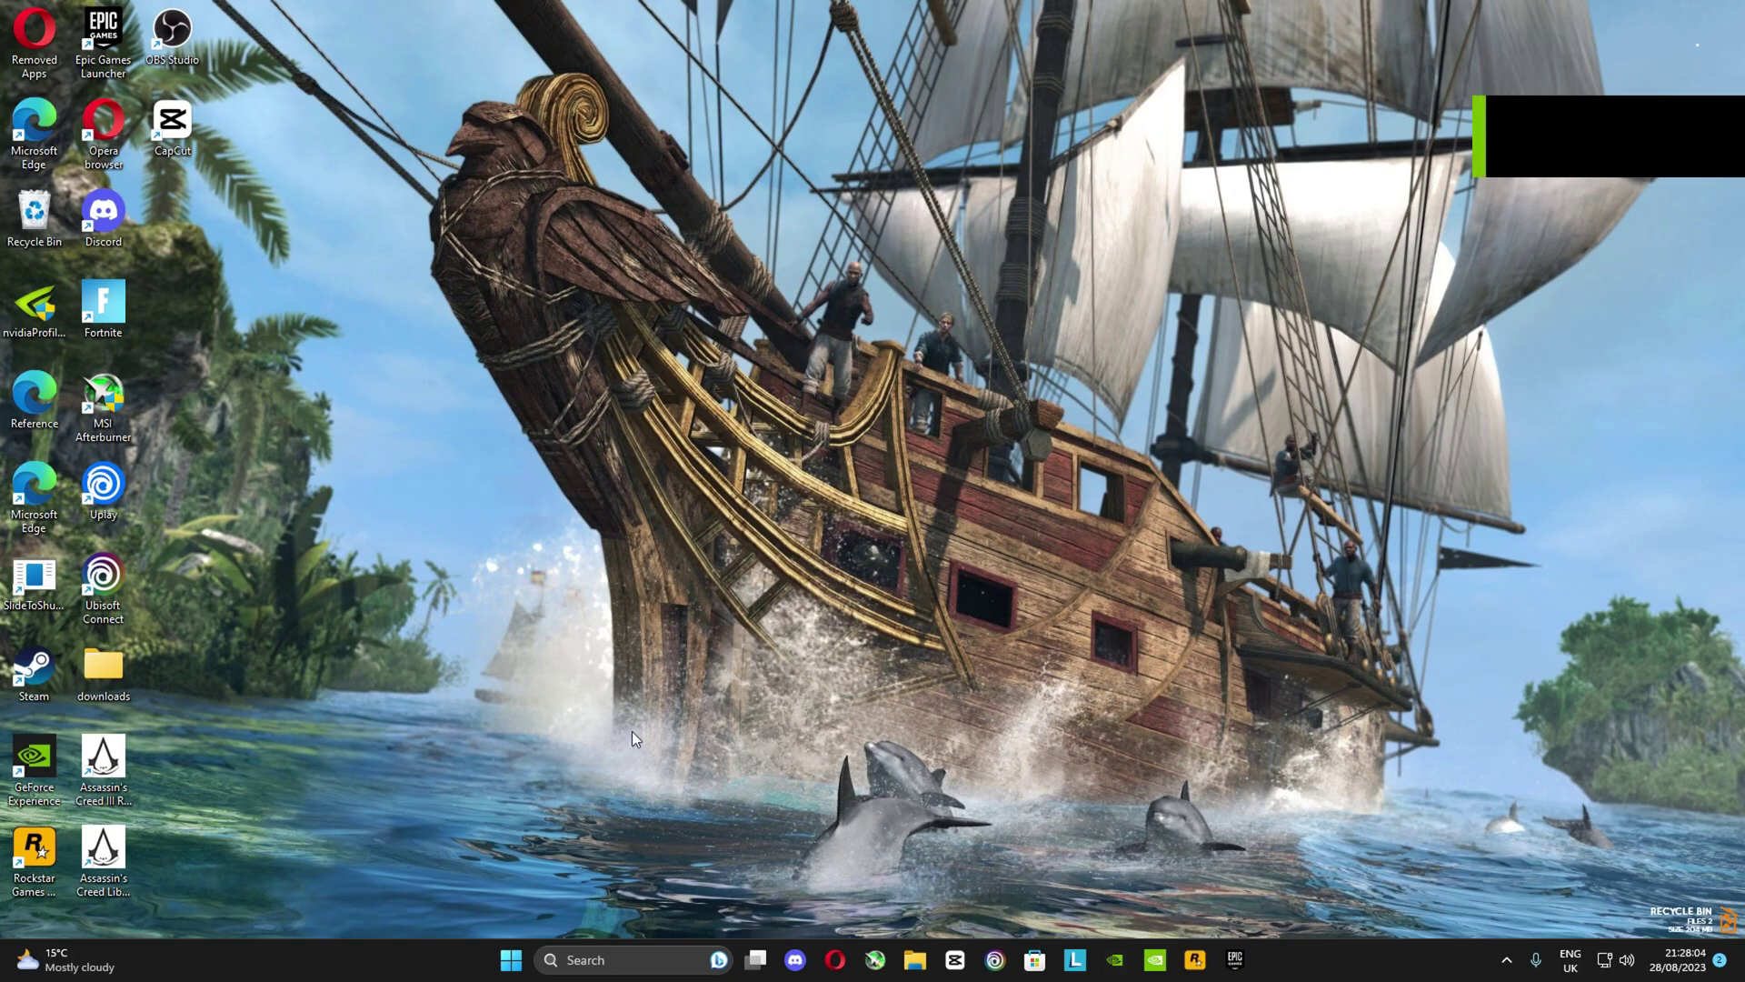
Step: Open File Explorer and browse to C:\Program Files\Epic Games\Fortnite
left_click(920, 962)
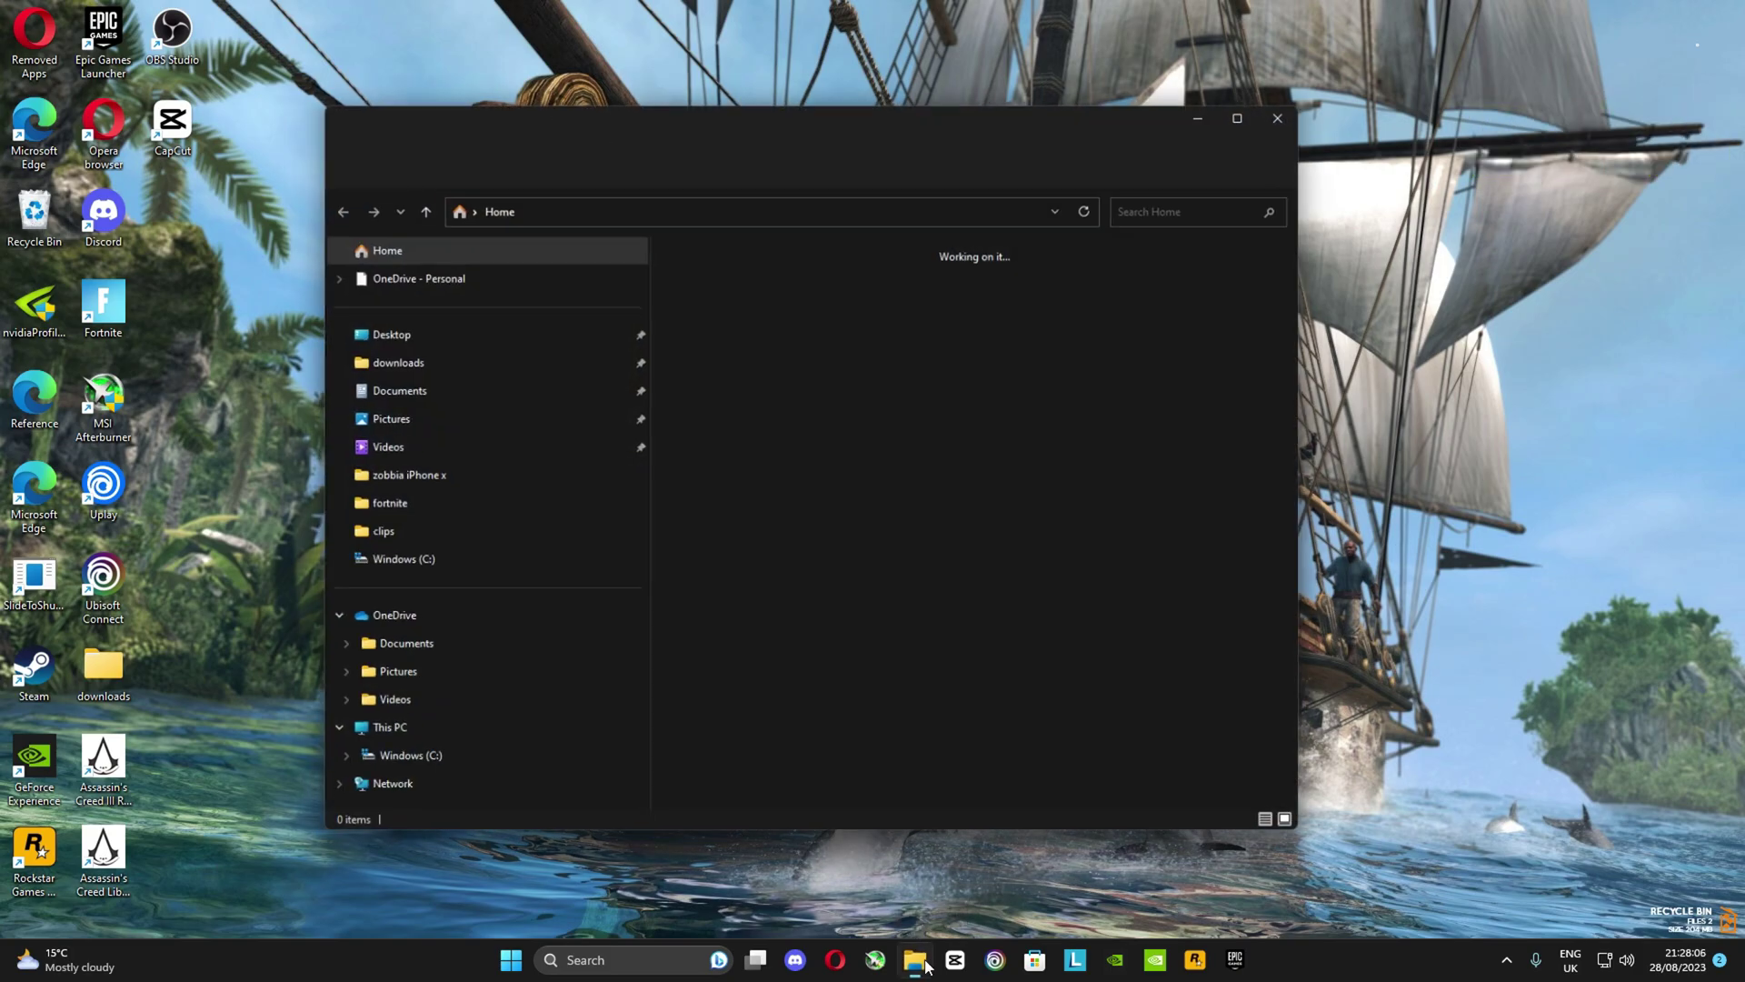
left_click(359, 737)
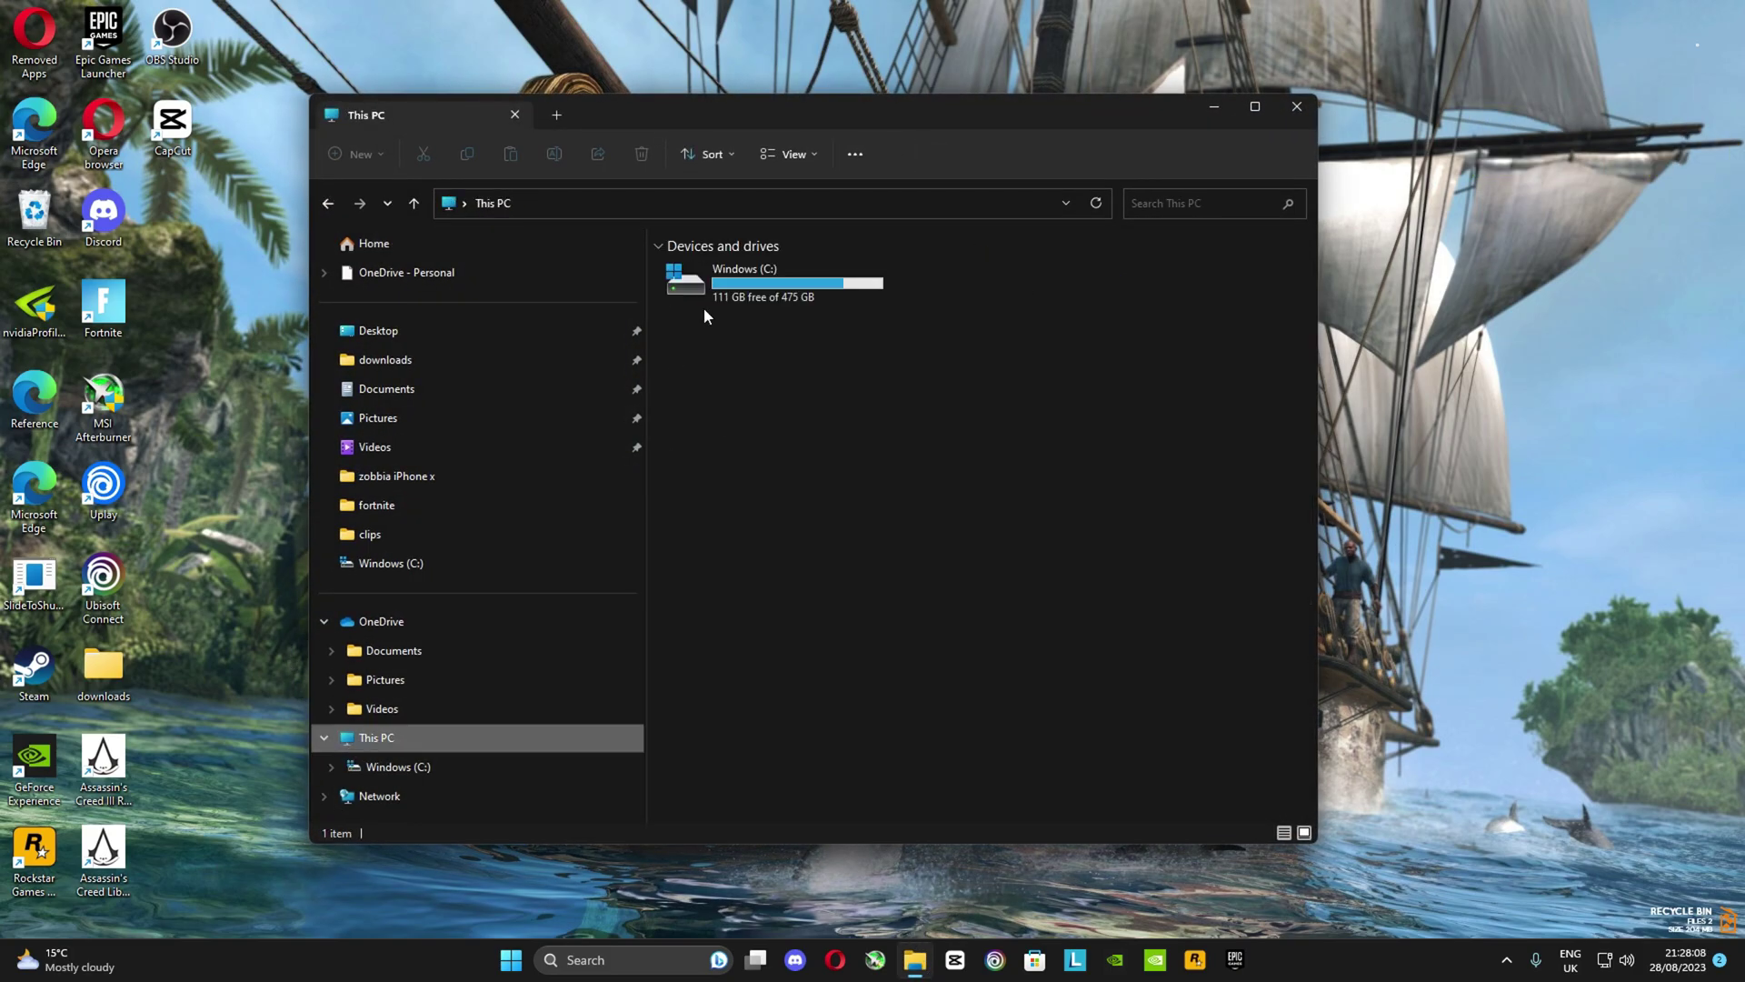
mouse_move(840, 276)
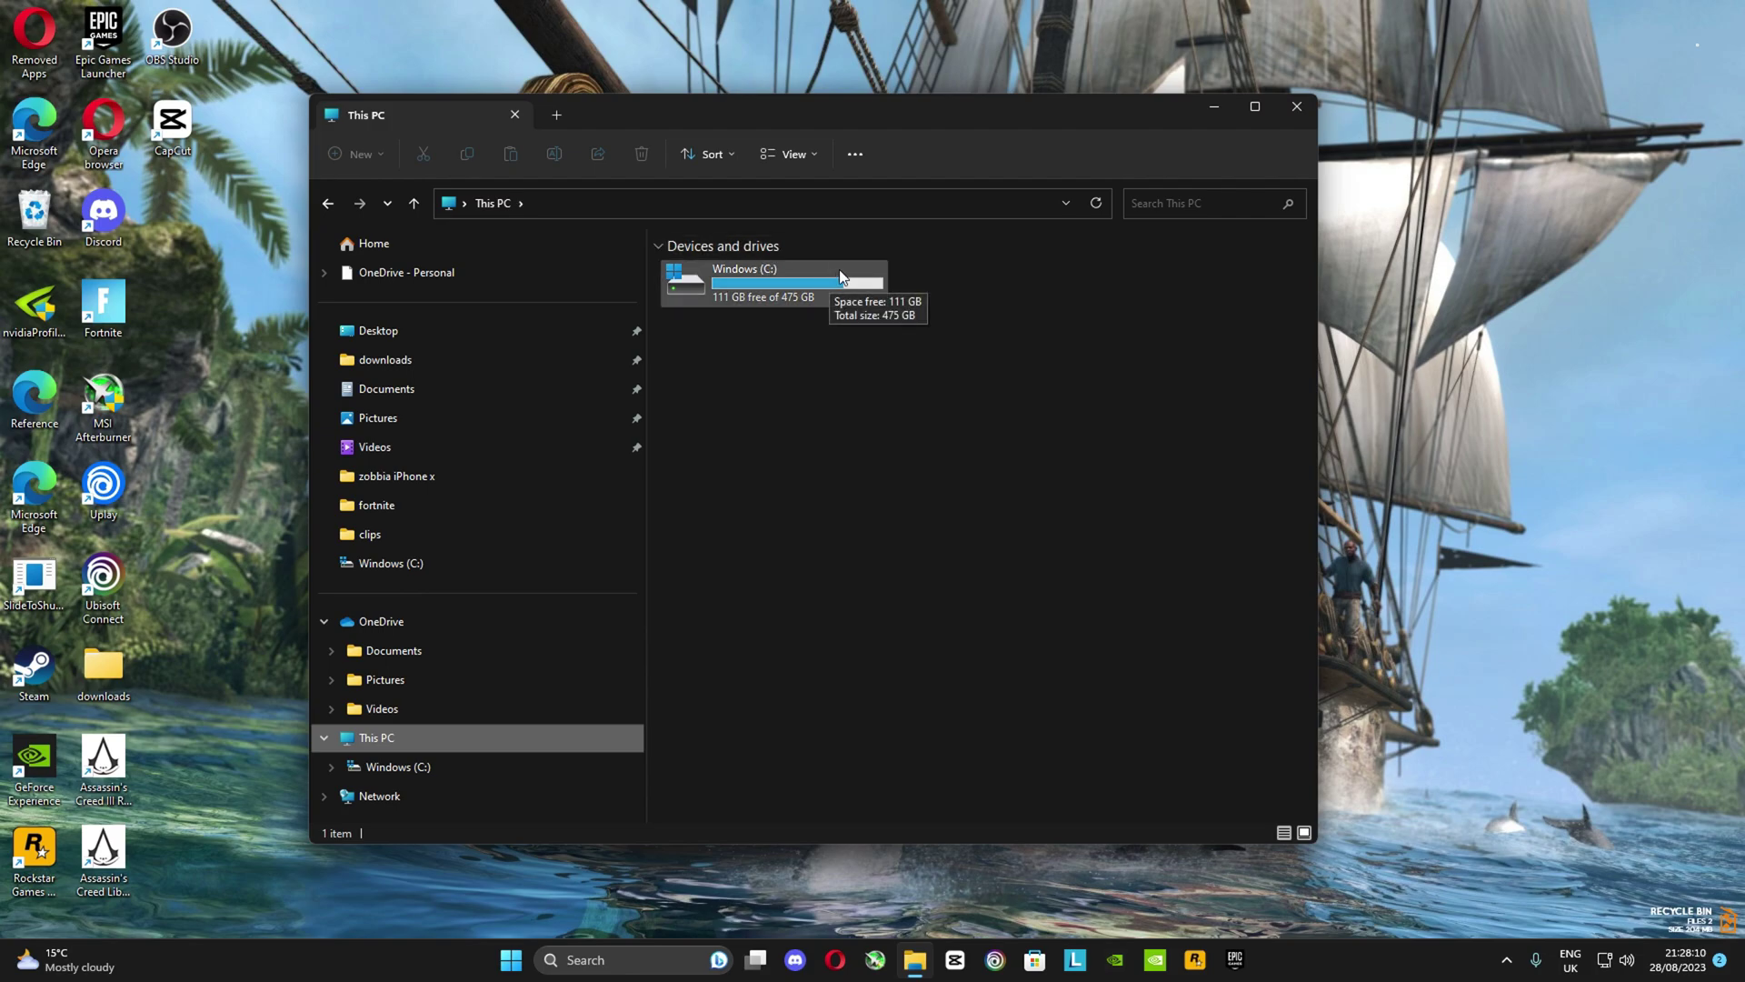
double_click(870, 291)
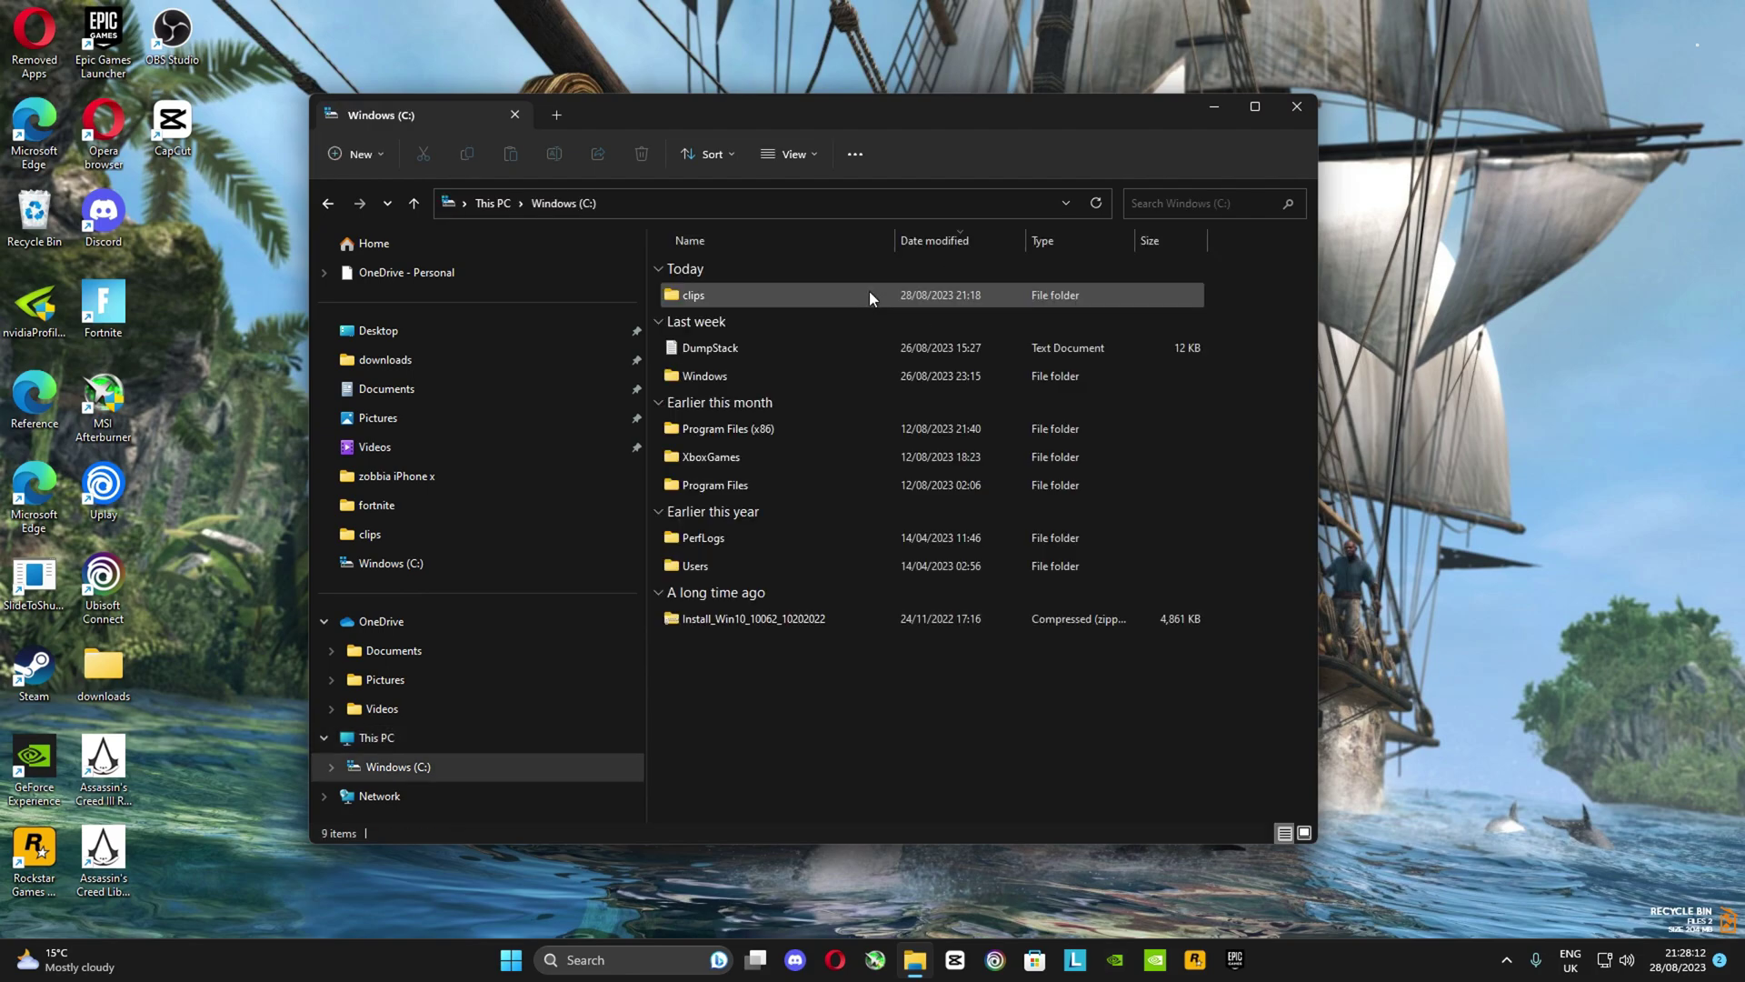
double_click(766, 485)
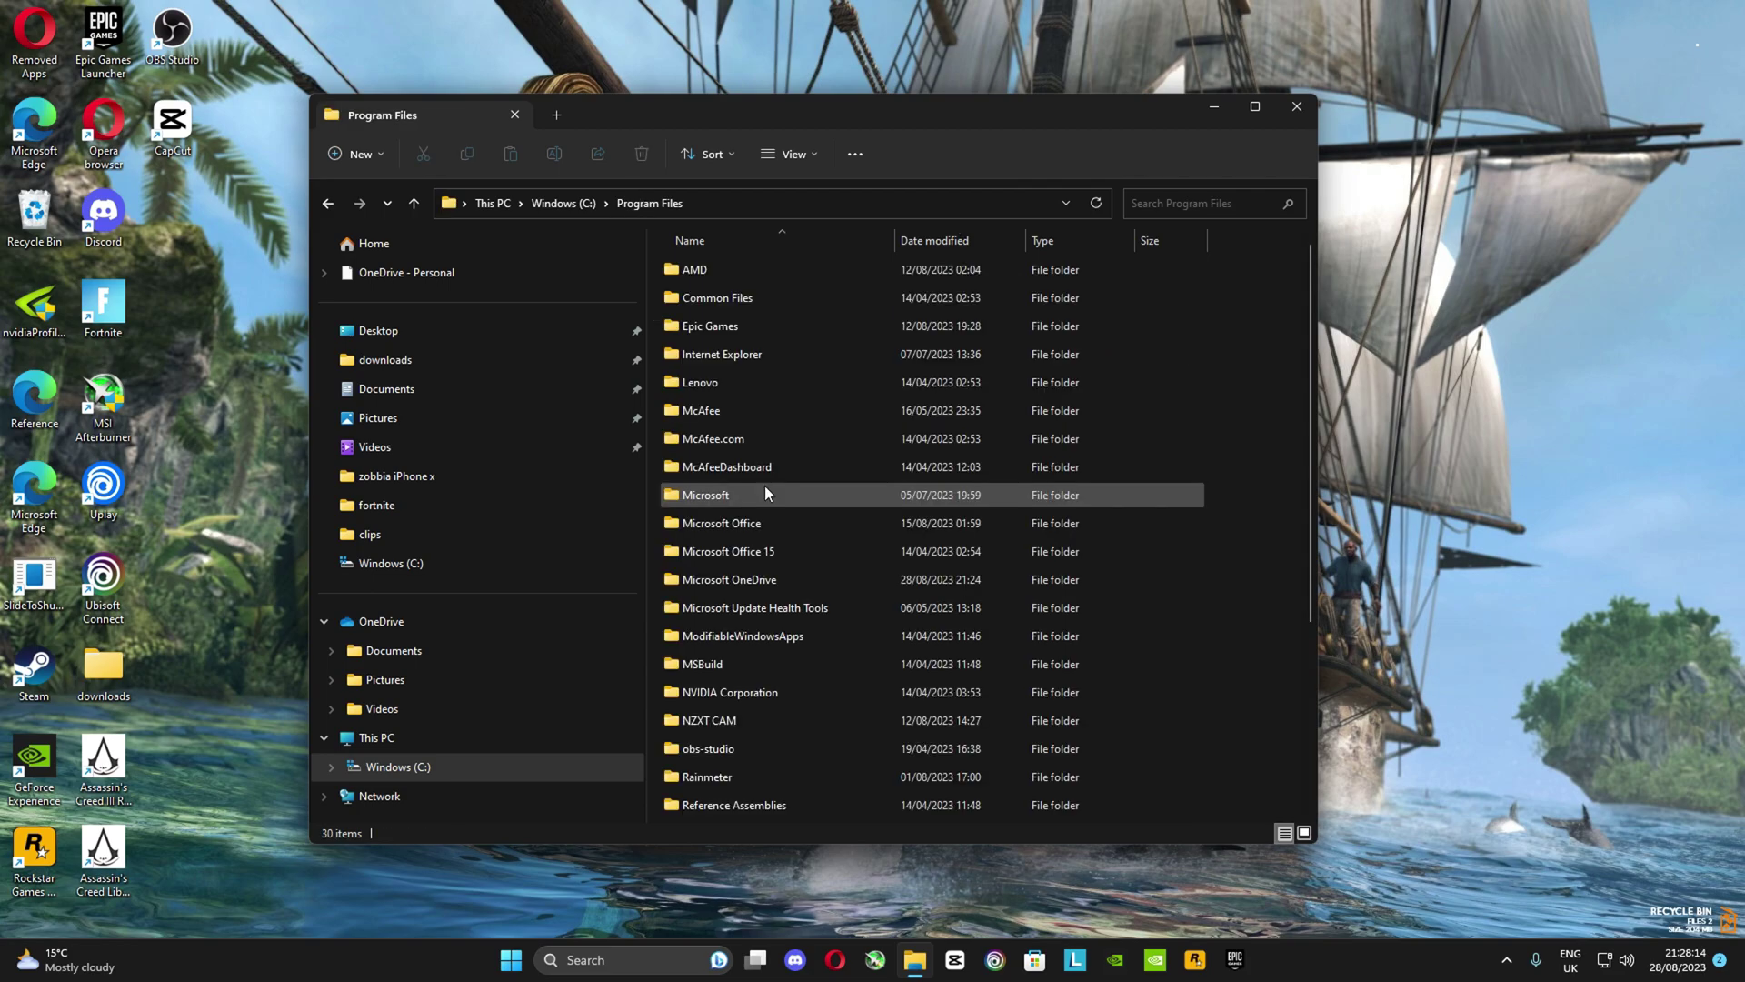
double_click(675, 327)
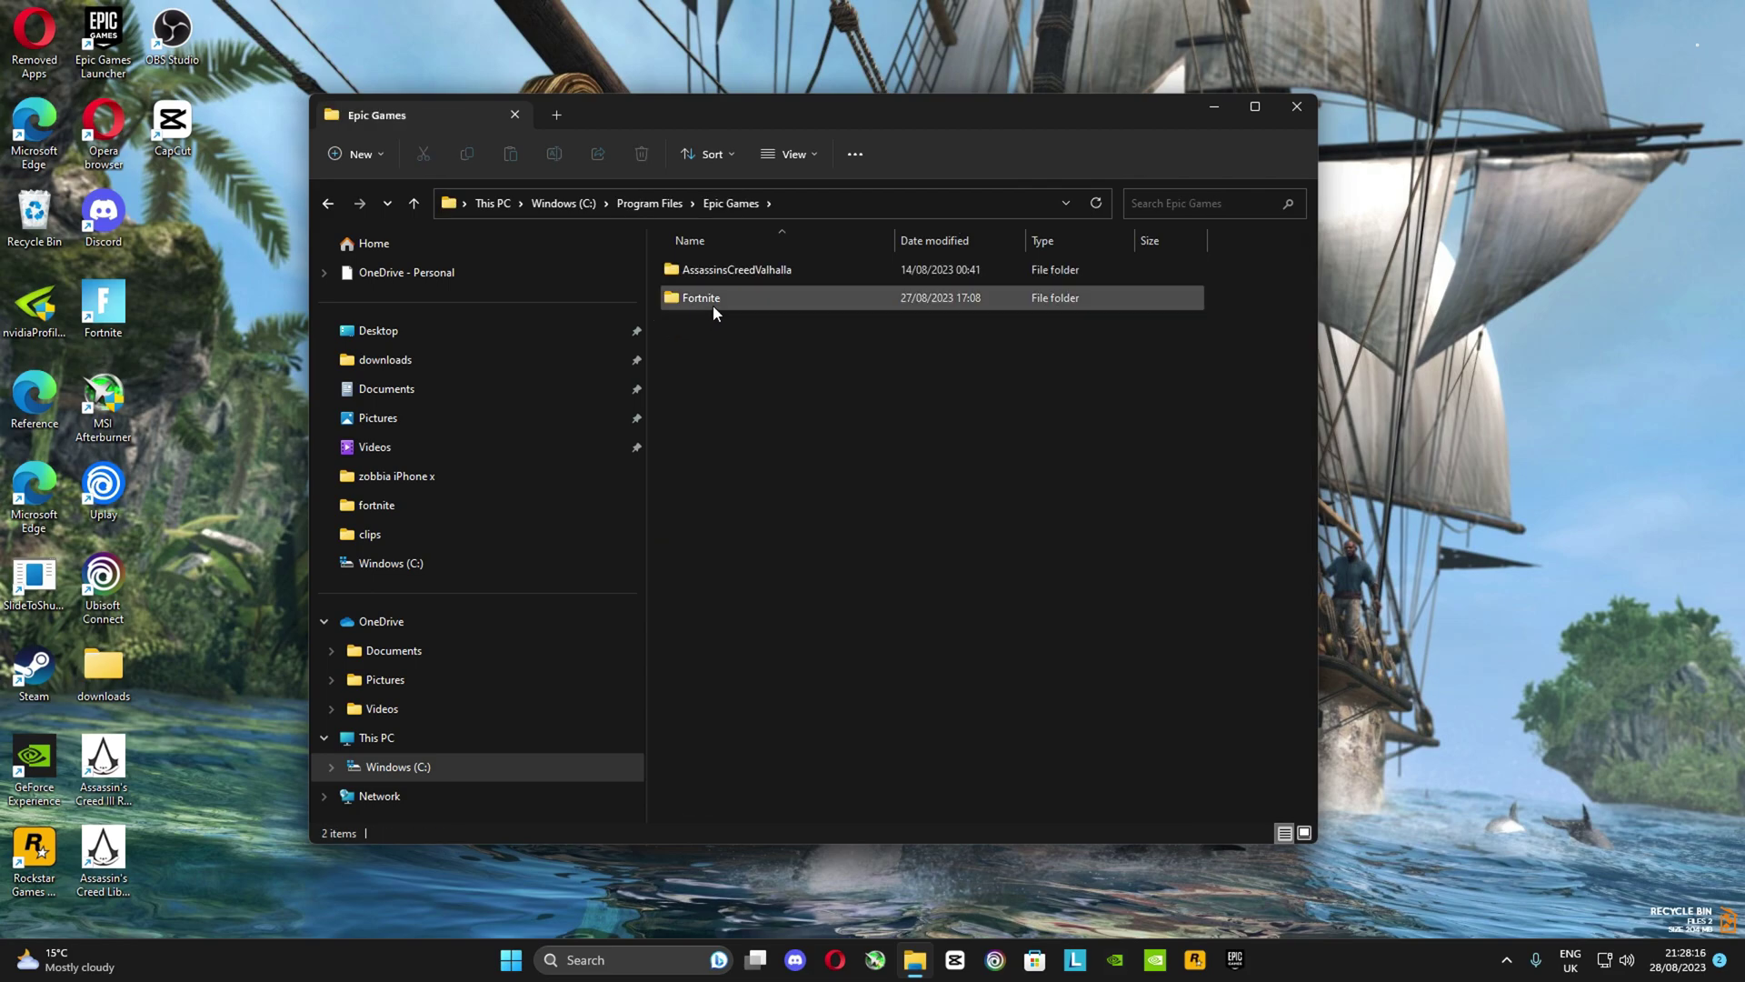
double_click(713, 301)
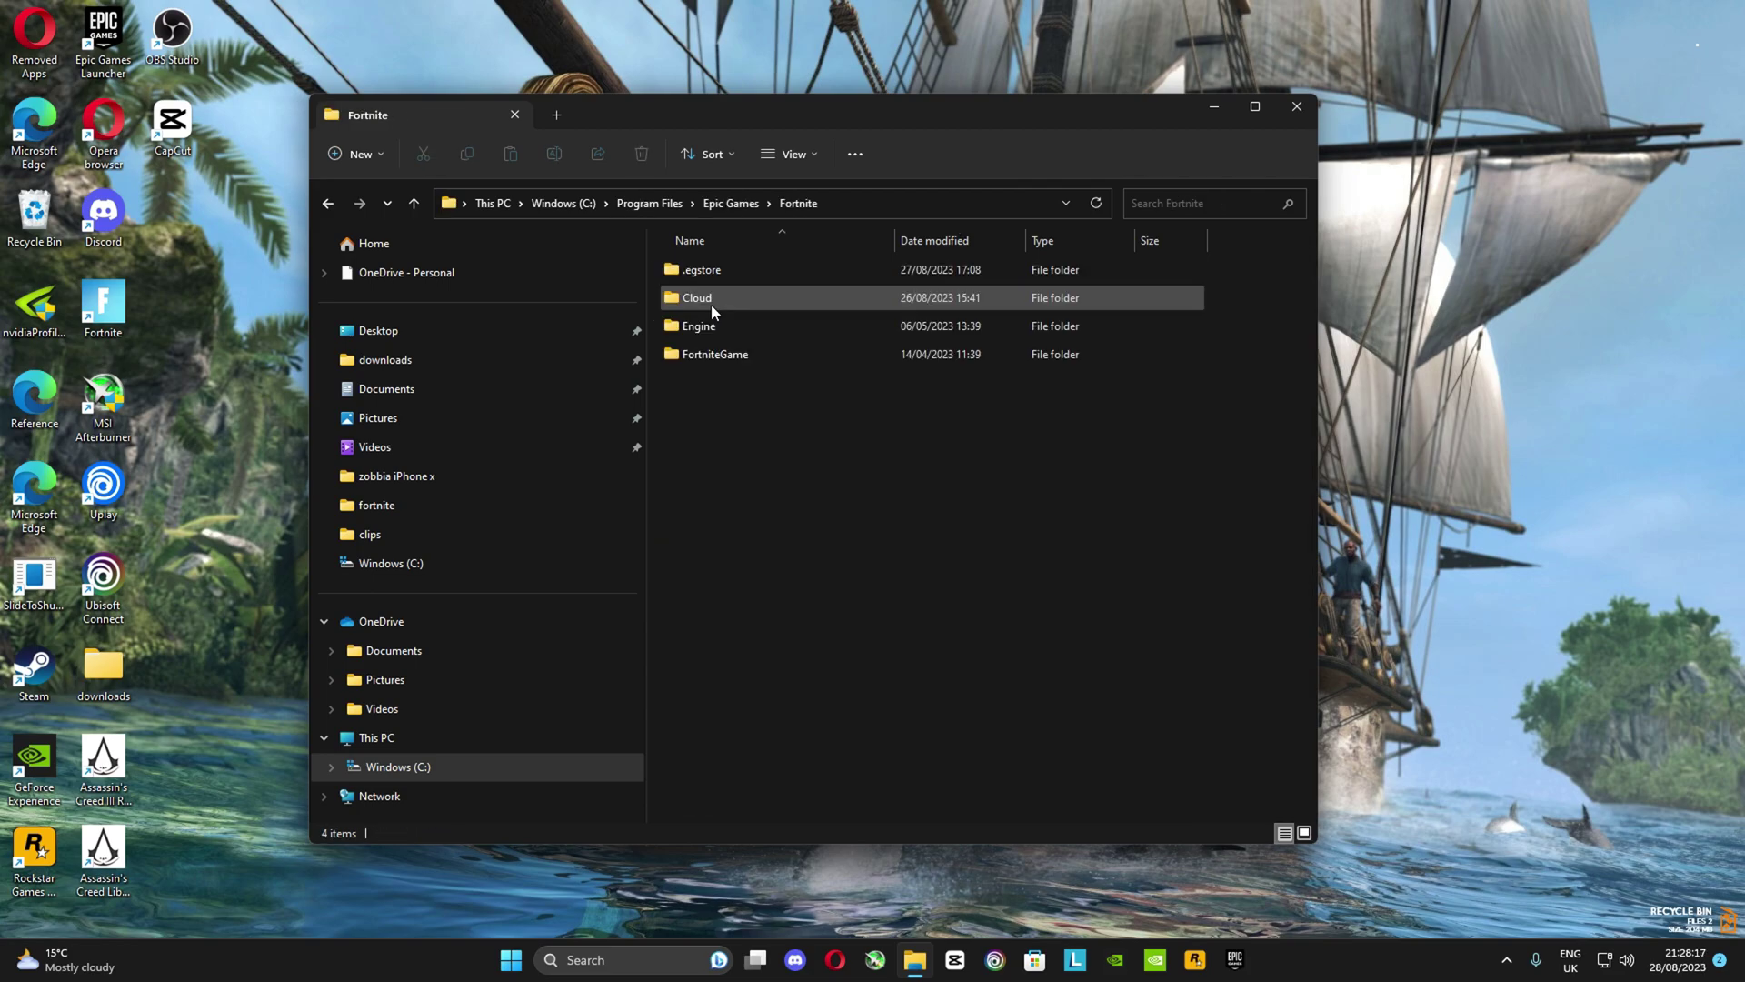
Step: Go into FortniteGame\Binaries\Win64 and select FortniteClient-Win64-Shipping
double_click(711, 354)
double_click(672, 278)
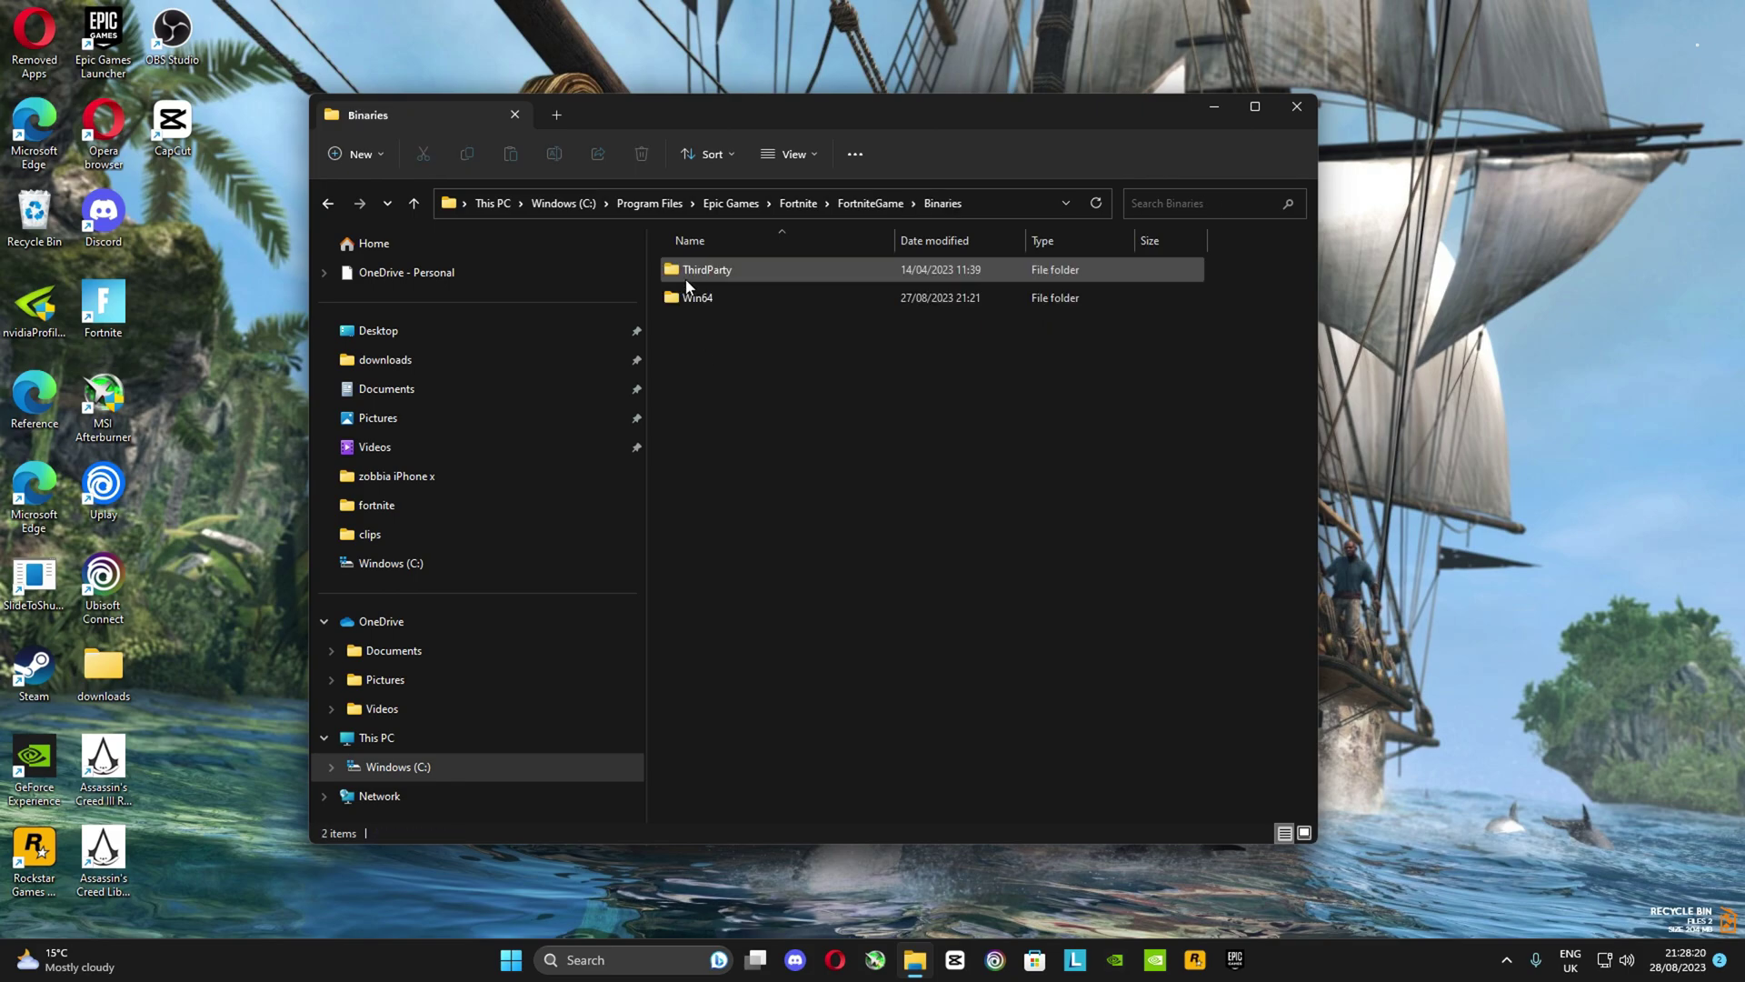
left_click(702, 297)
double_click(702, 297)
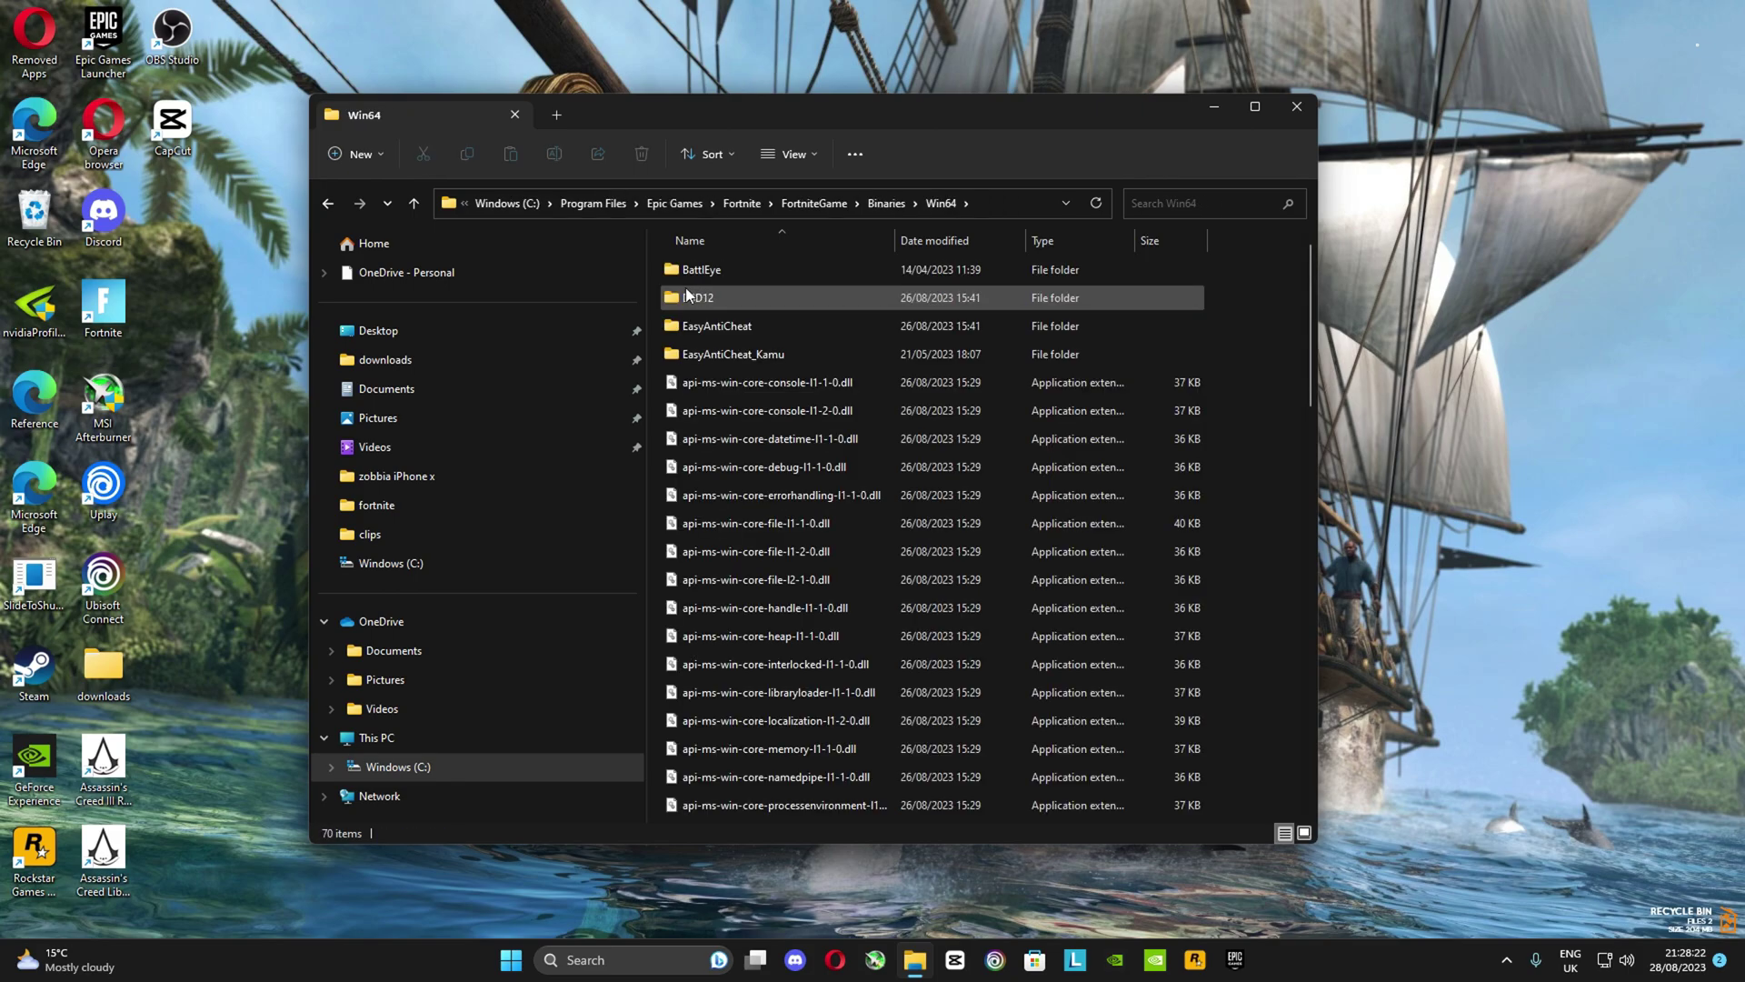
scroll(783, 552, "down", 6)
scroll(784, 553, "down", 5)
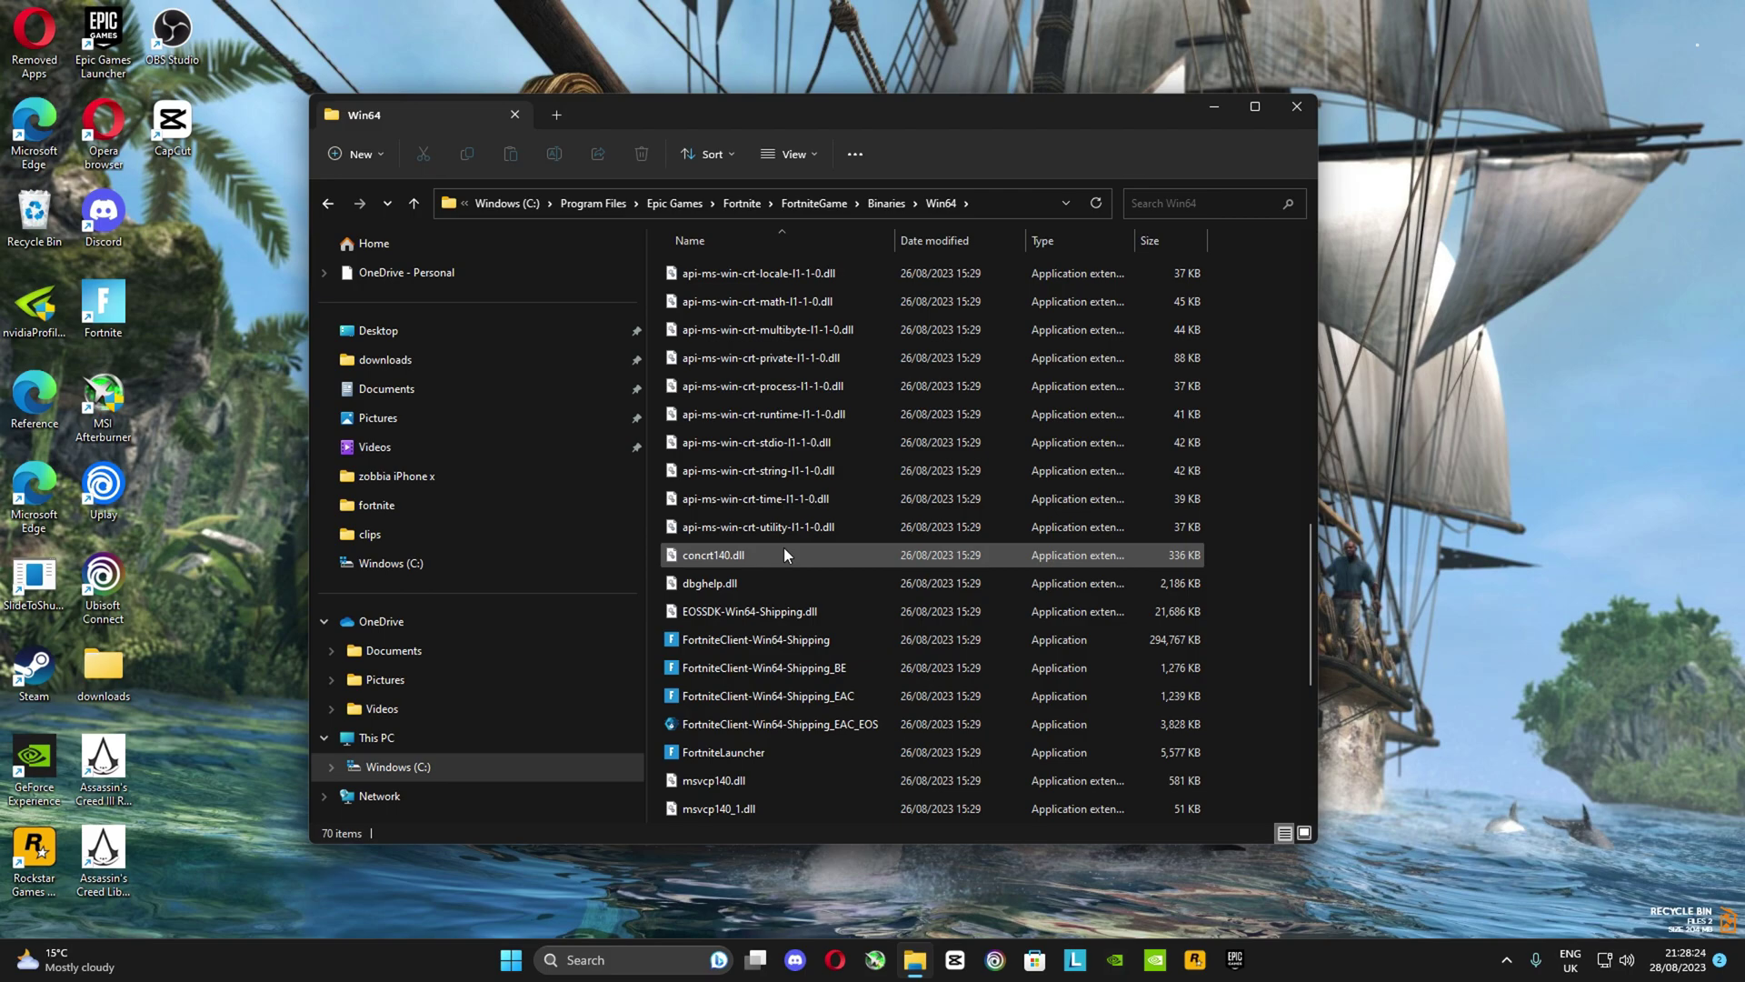
left_click(796, 635)
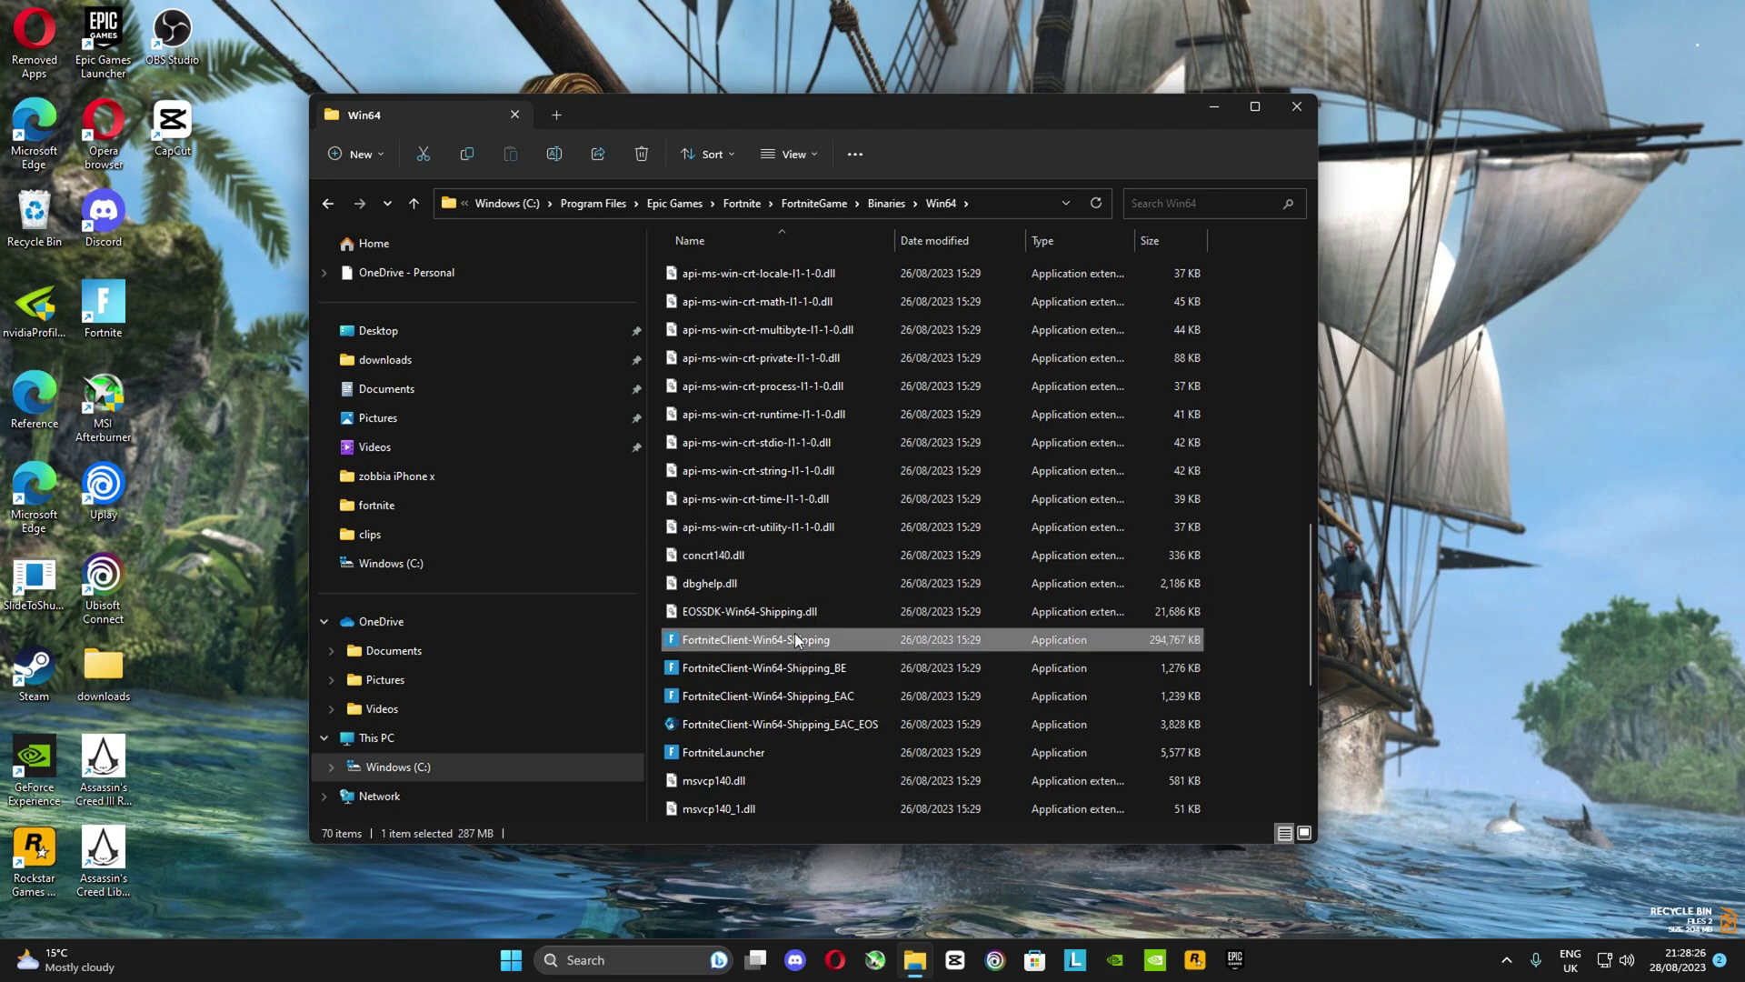
Step: Disable full-screen optimisations for FortniteClient-Win64-Shipping in its compatibility properties
right_click(795, 635)
left_click(832, 540)
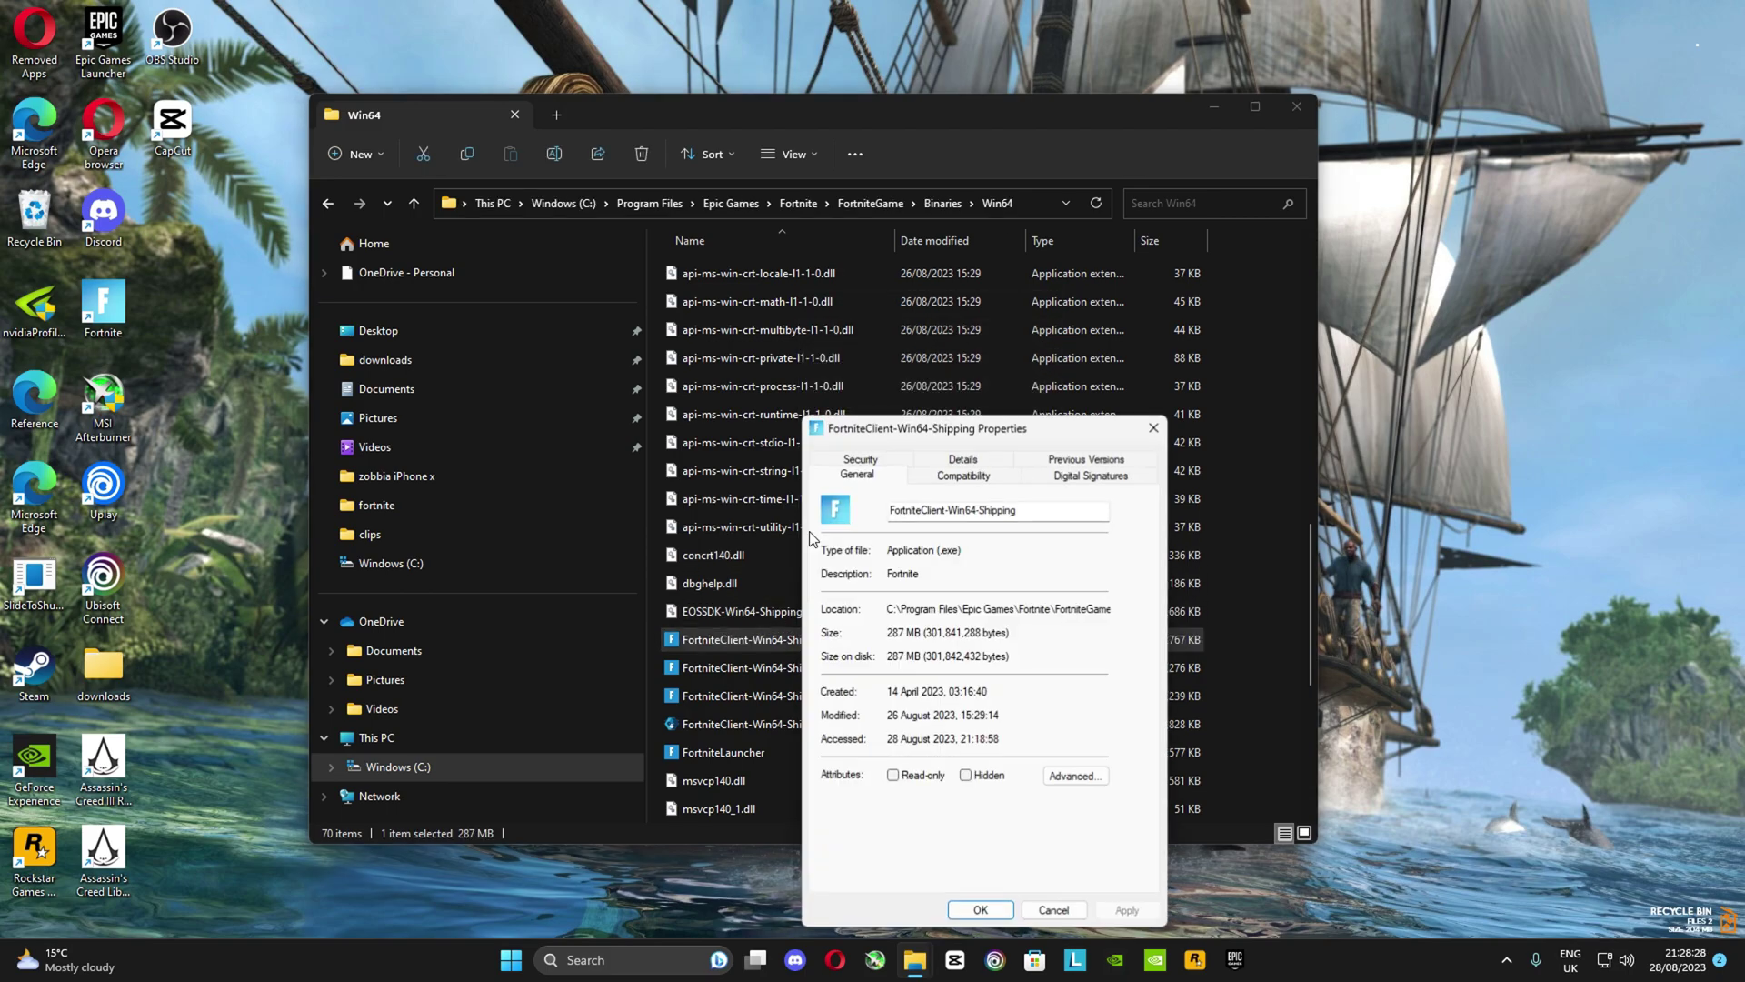
left_click(964, 476)
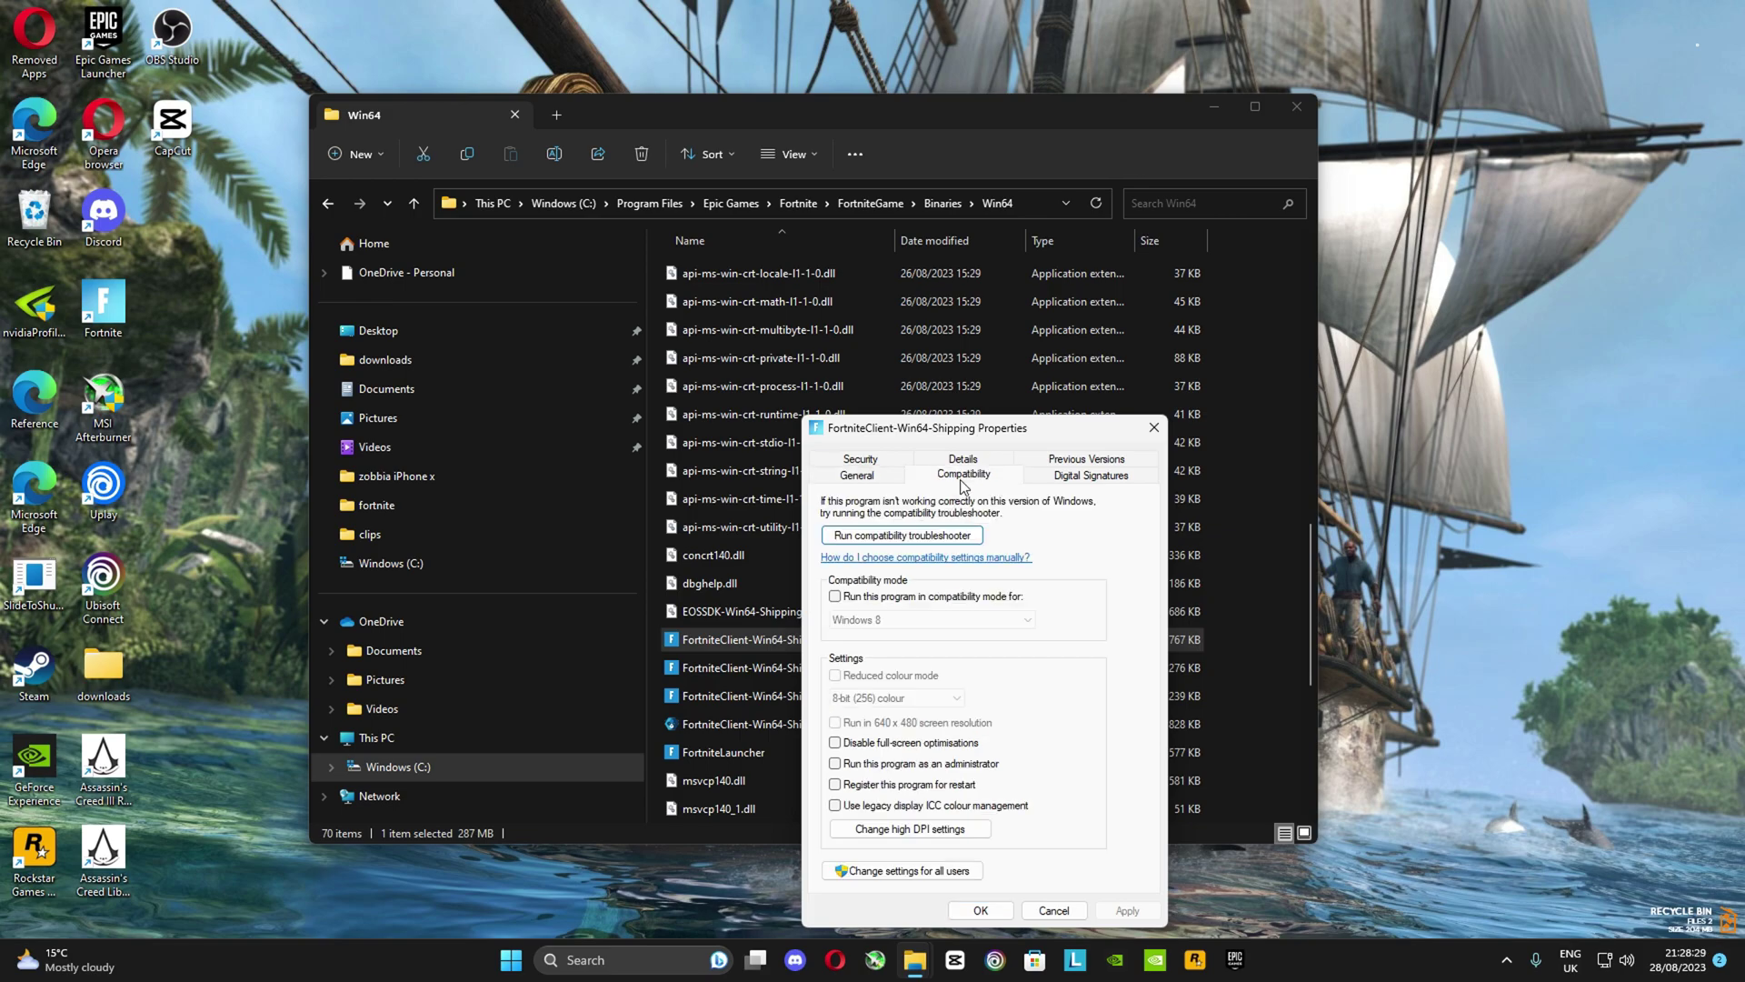
left_click(878, 743)
left_click(1126, 909)
left_click(981, 910)
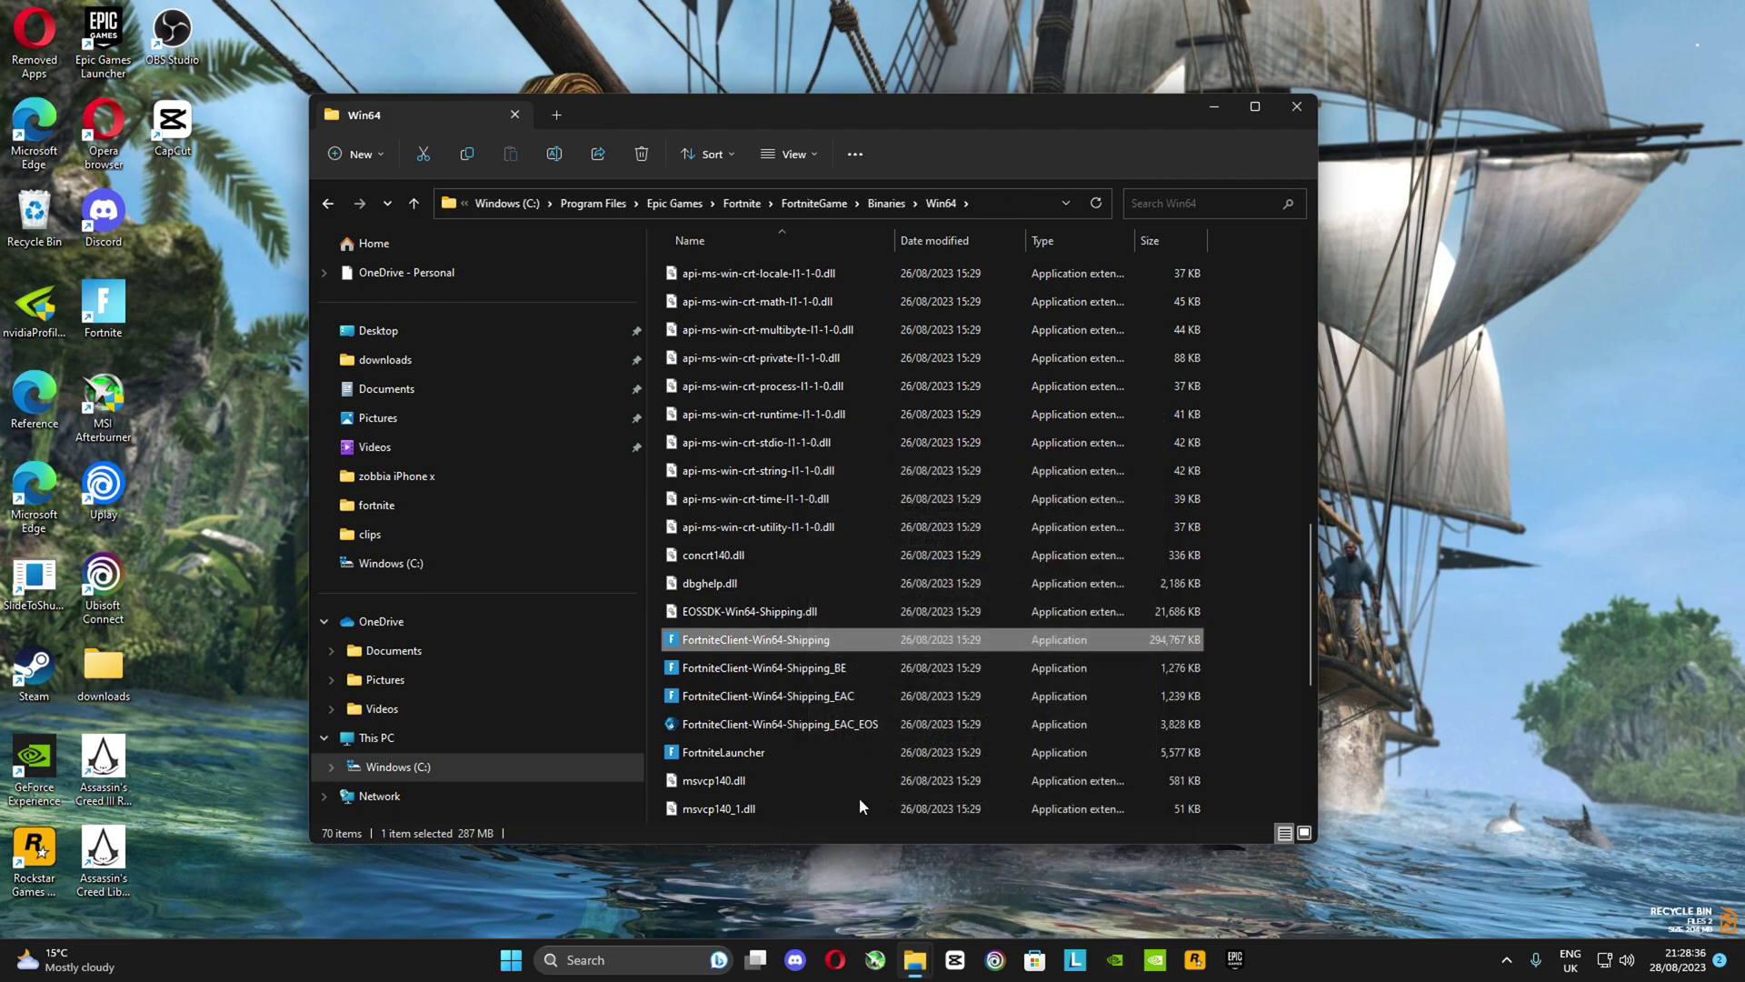
Step: Set FortniteClient-Win64-Shipping_BE to run as administrator with full-screen optimisations disabled
right_click(723, 673)
right_click(705, 662)
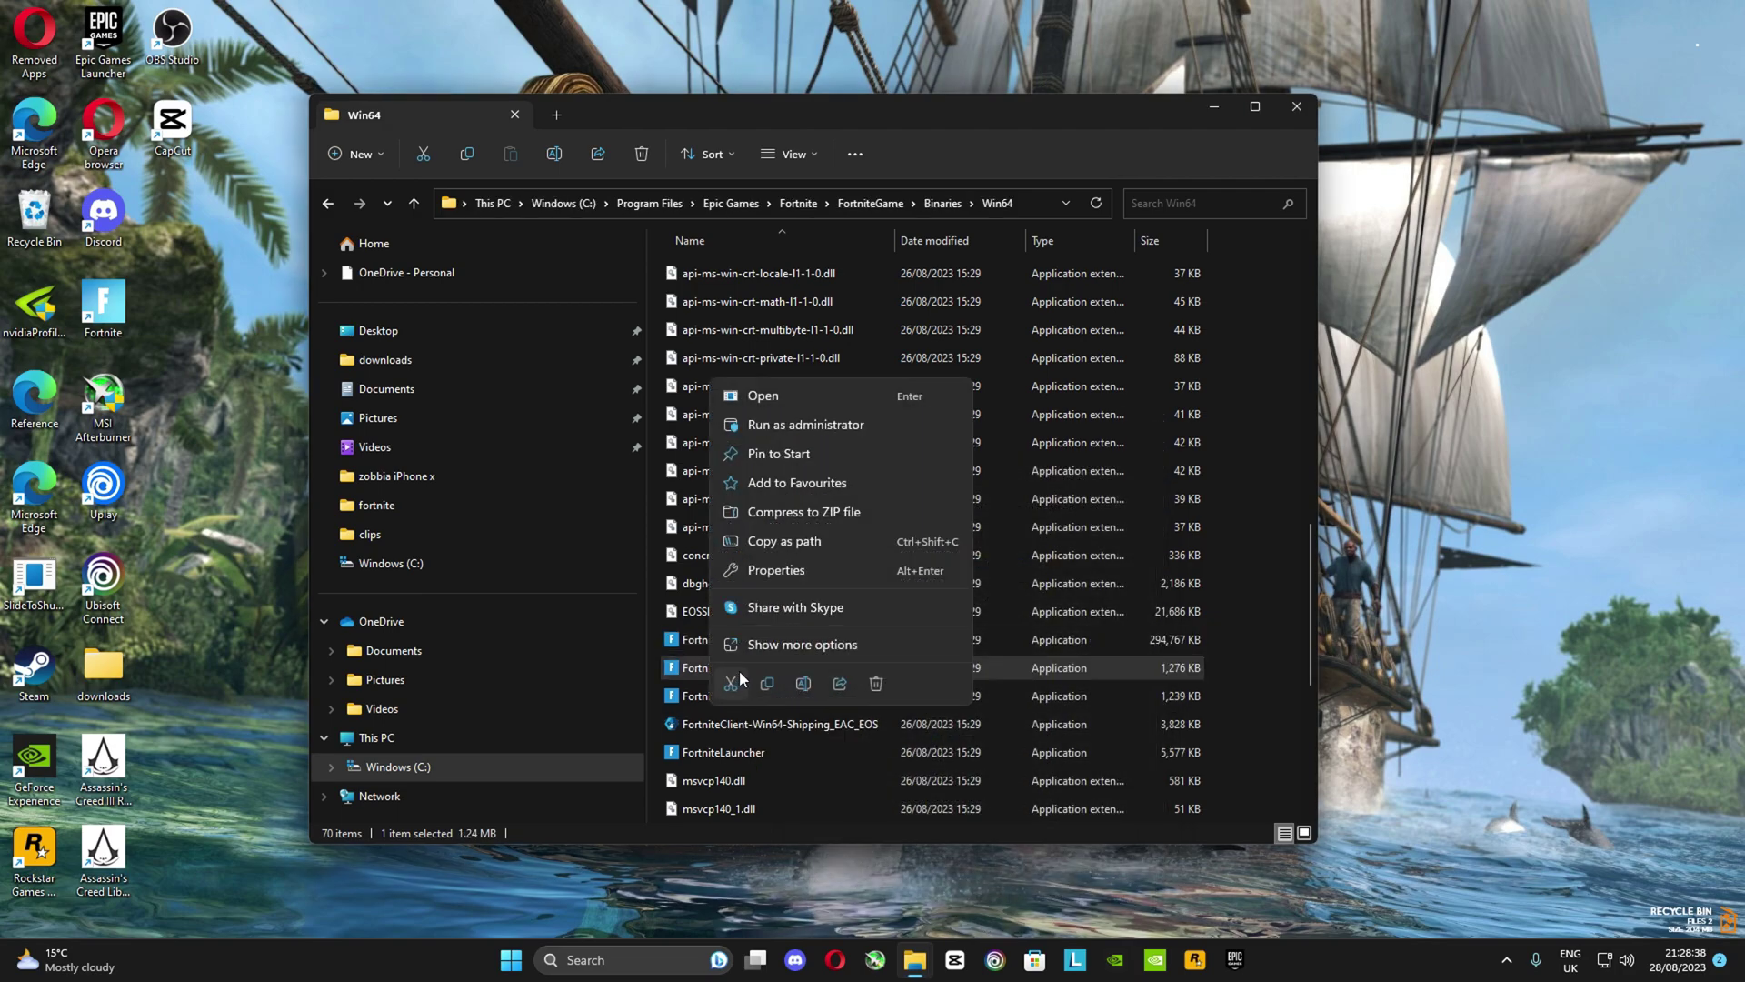
left_click(771, 570)
left_click(856, 475)
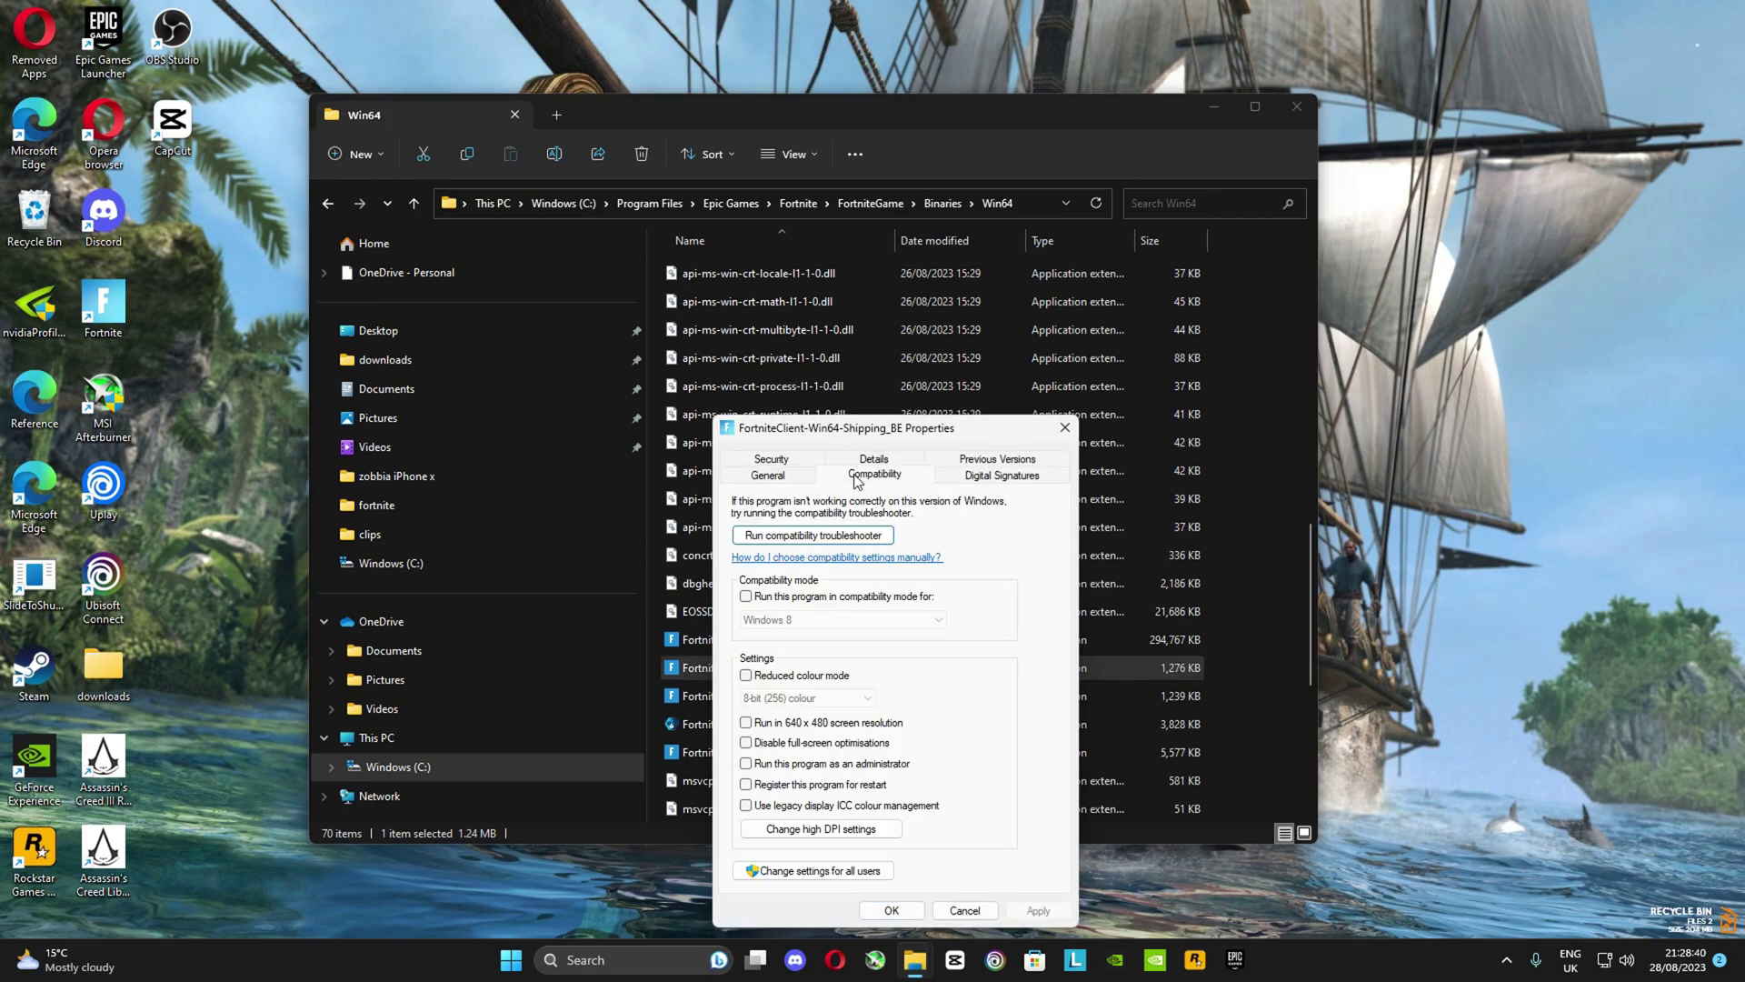
left_click(796, 765)
left_click(796, 744)
left_click(1038, 910)
left_click(892, 910)
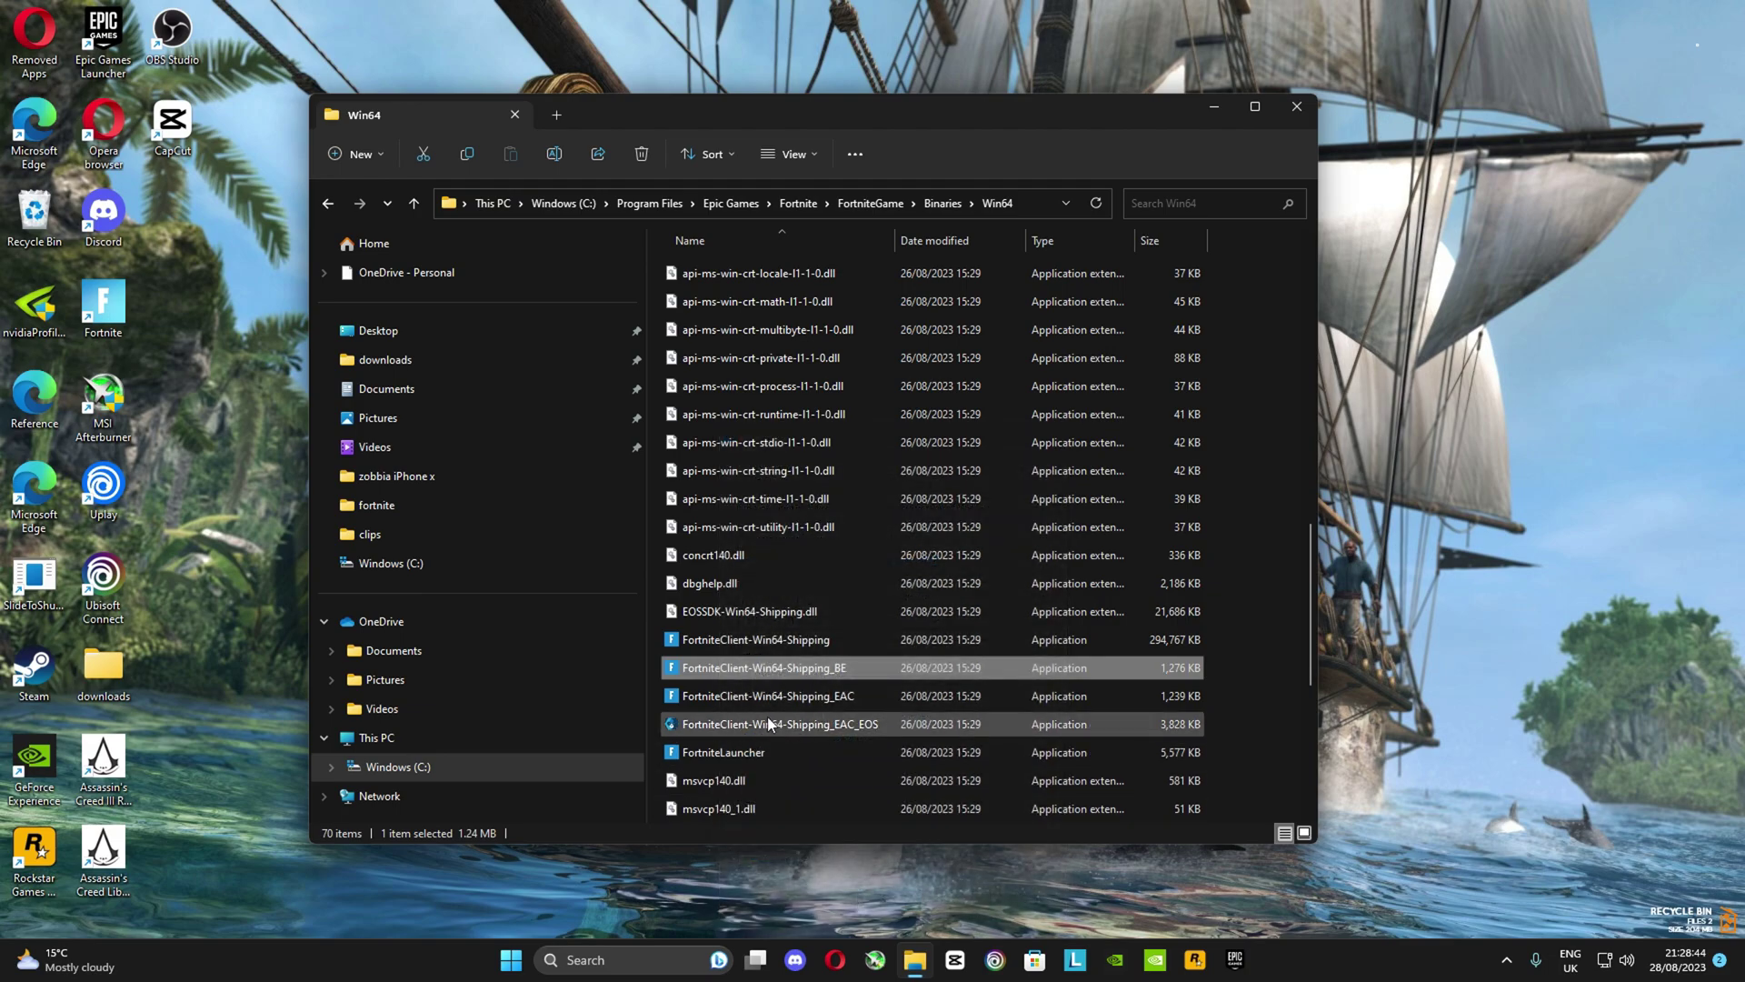
Step: Set FortniteClient-Win64-Shipping_EAC to run as administrator
right_click(755, 698)
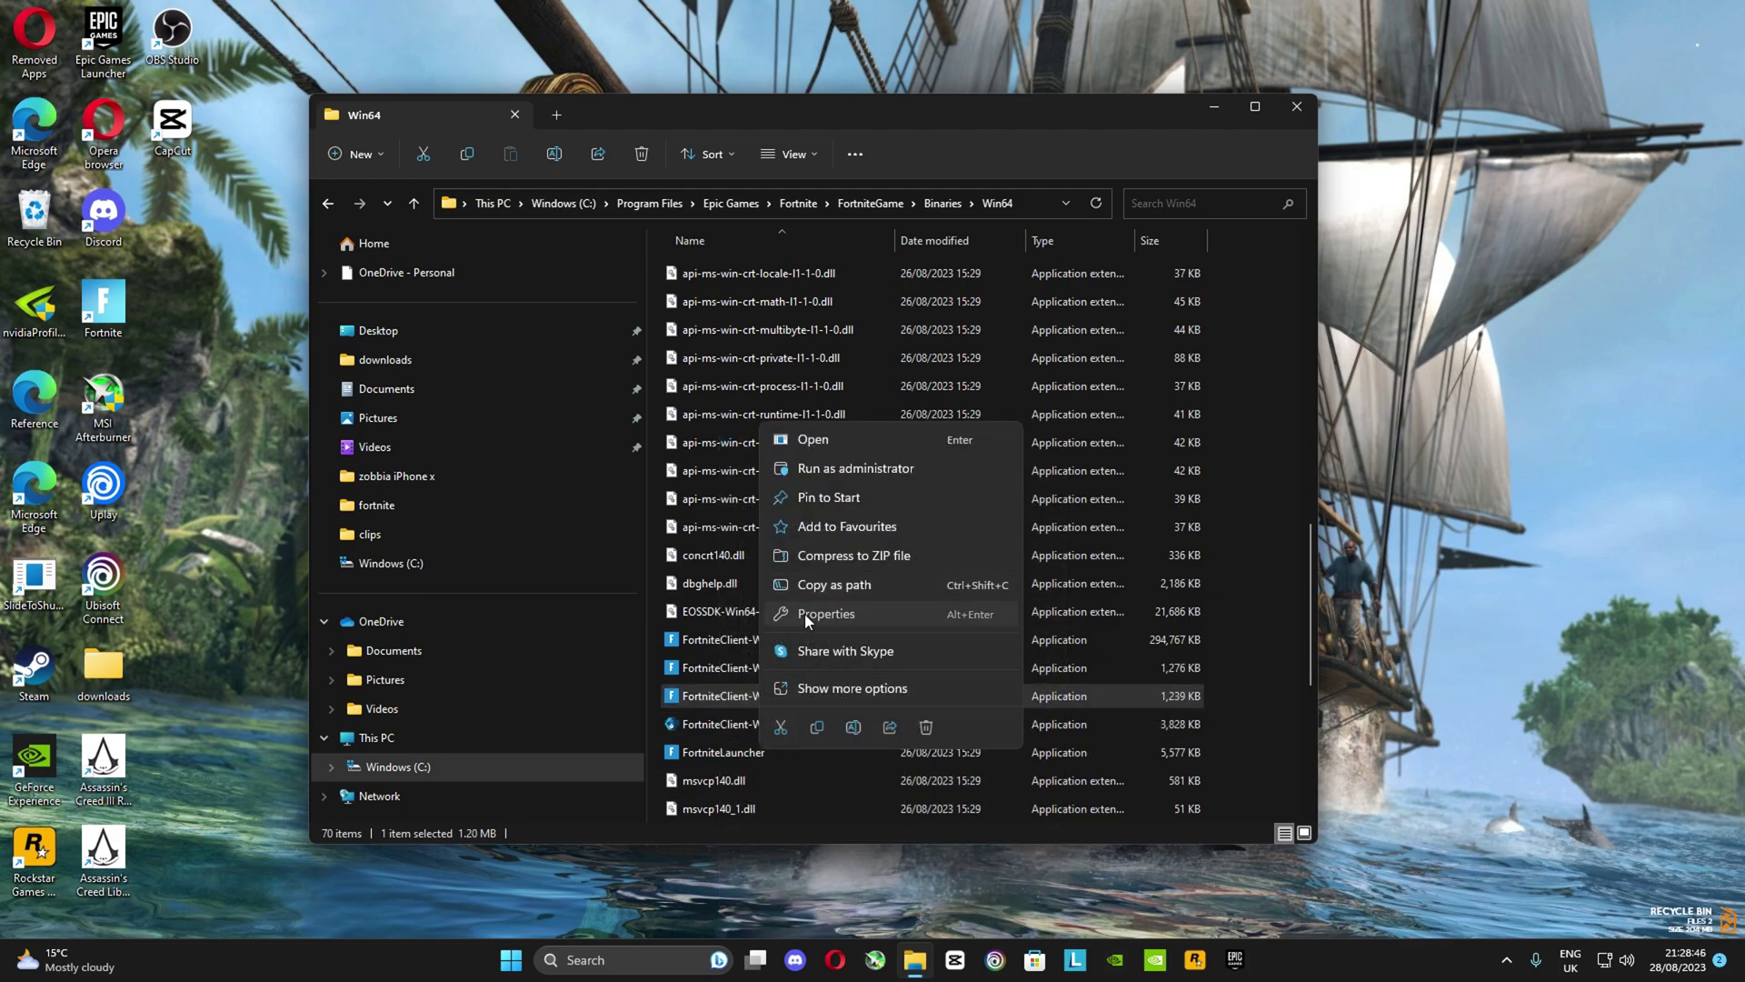
left_click(805, 614)
left_click(923, 475)
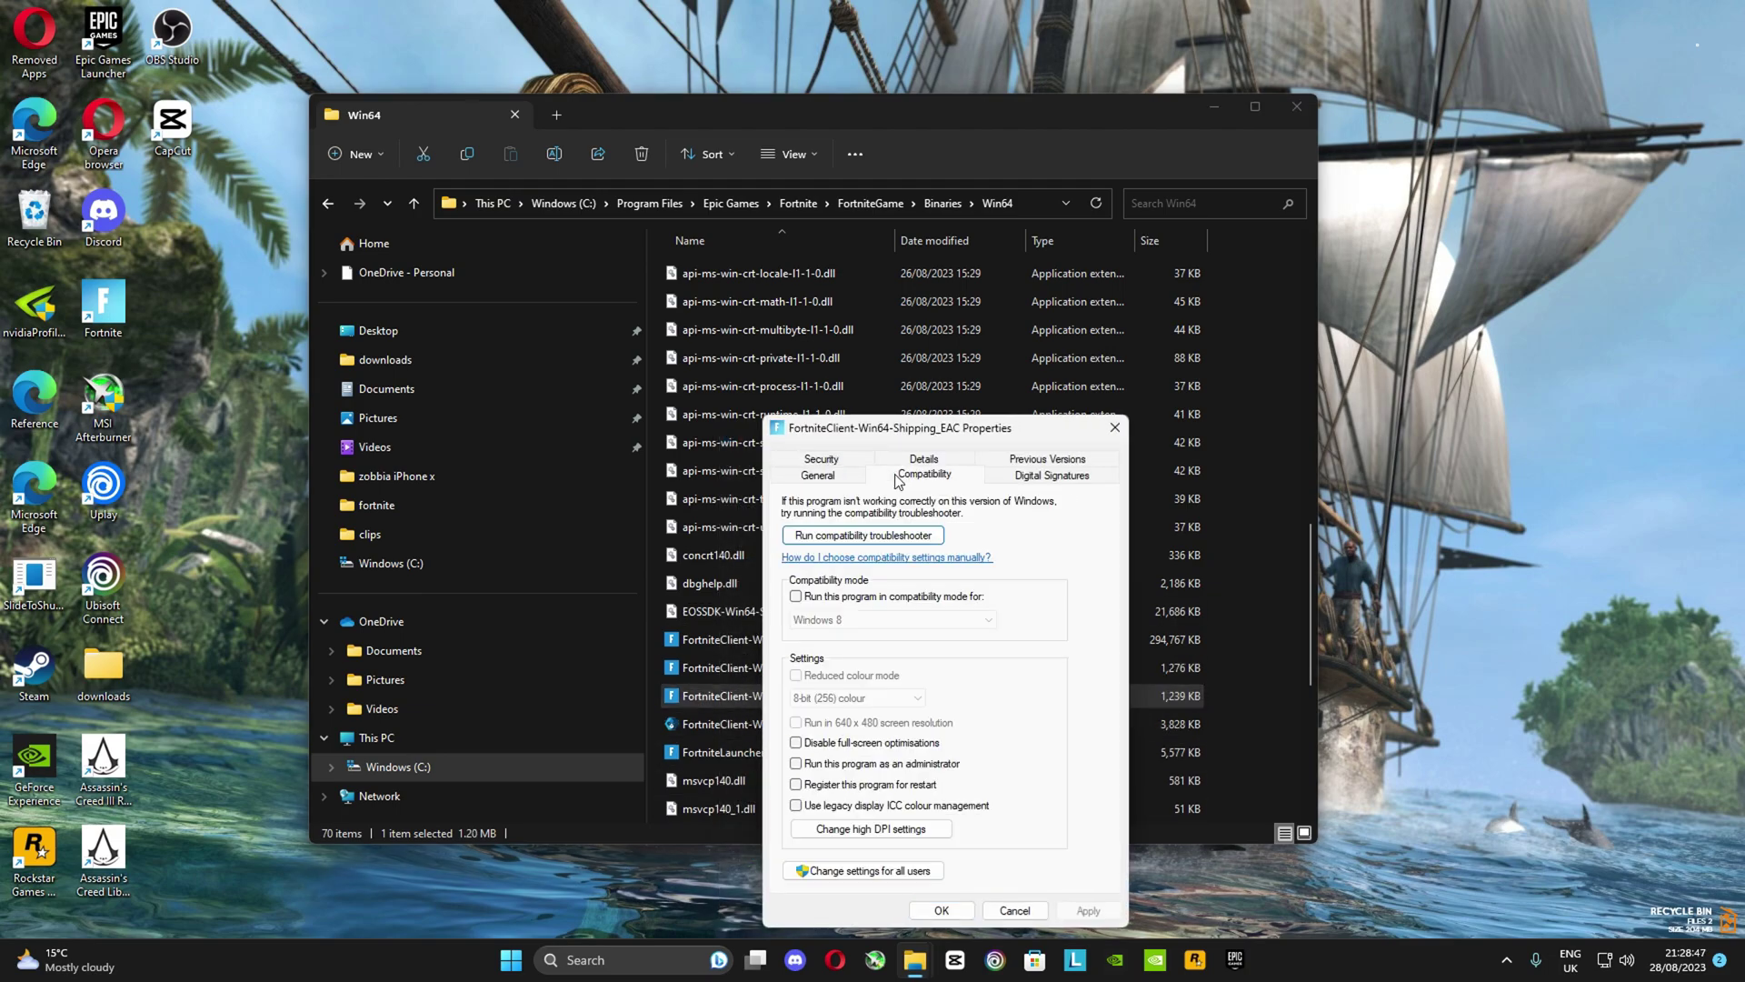
left_click(830, 762)
left_click(1088, 910)
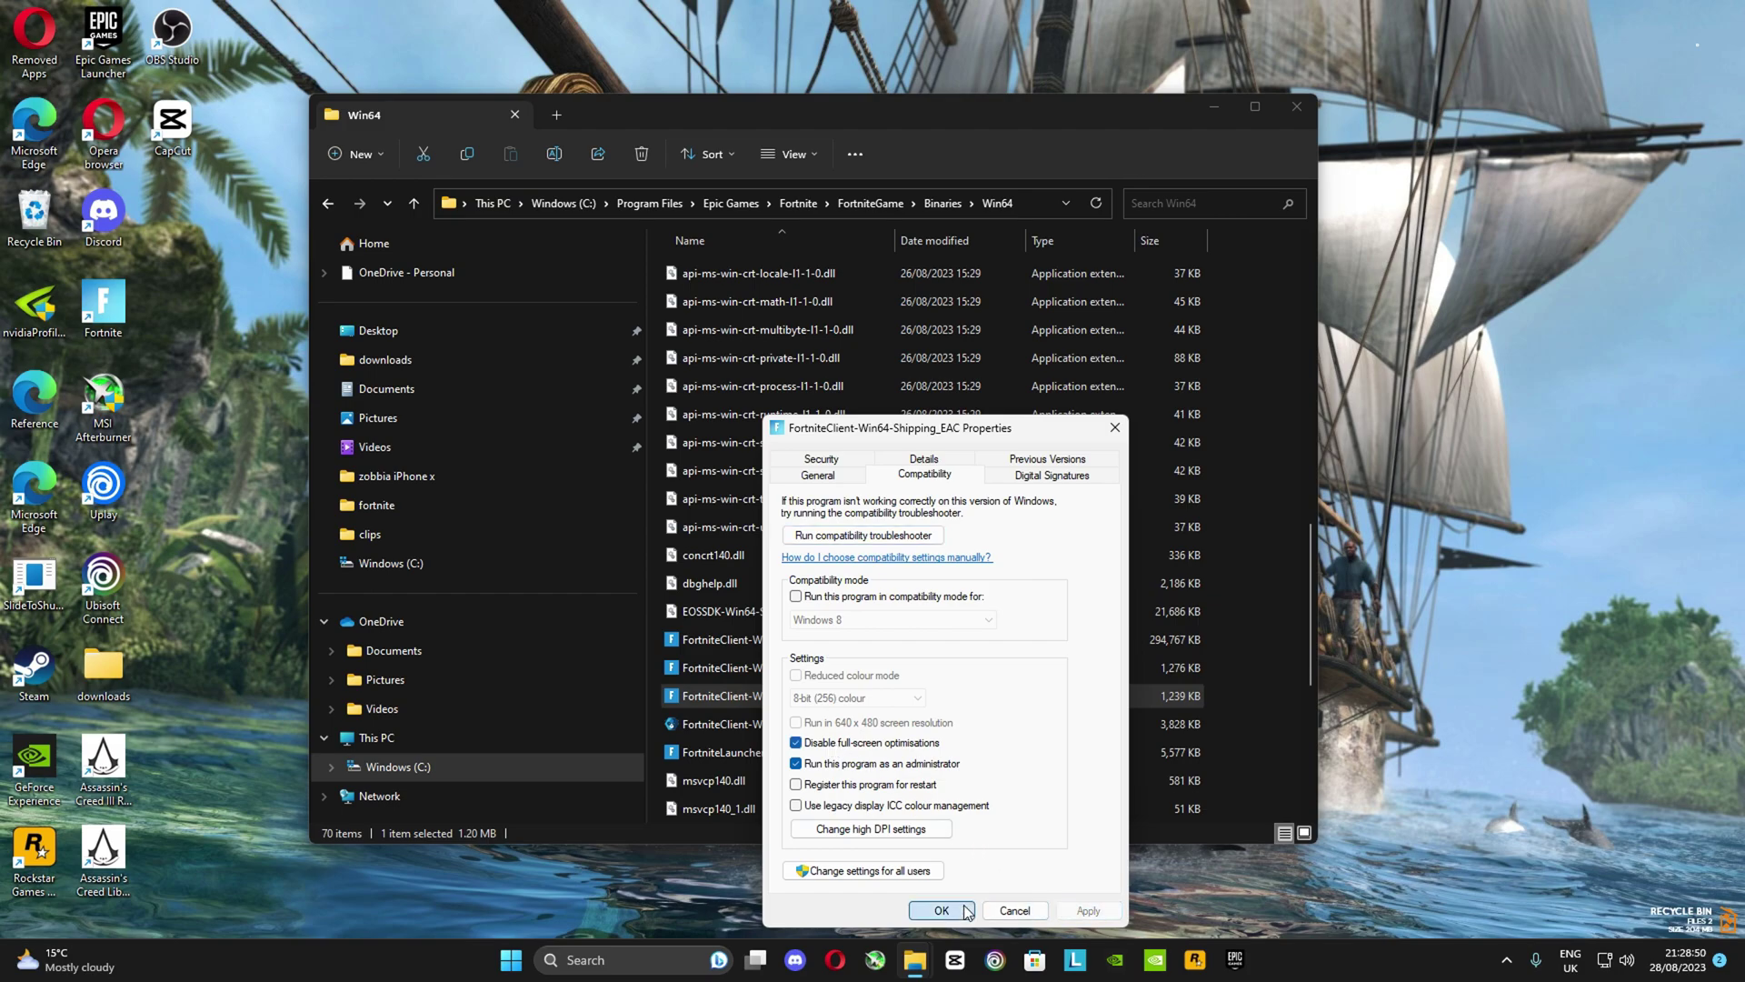
left_click(966, 910)
Step: Set FortniteLauncher to run as administrator
right_click(749, 747)
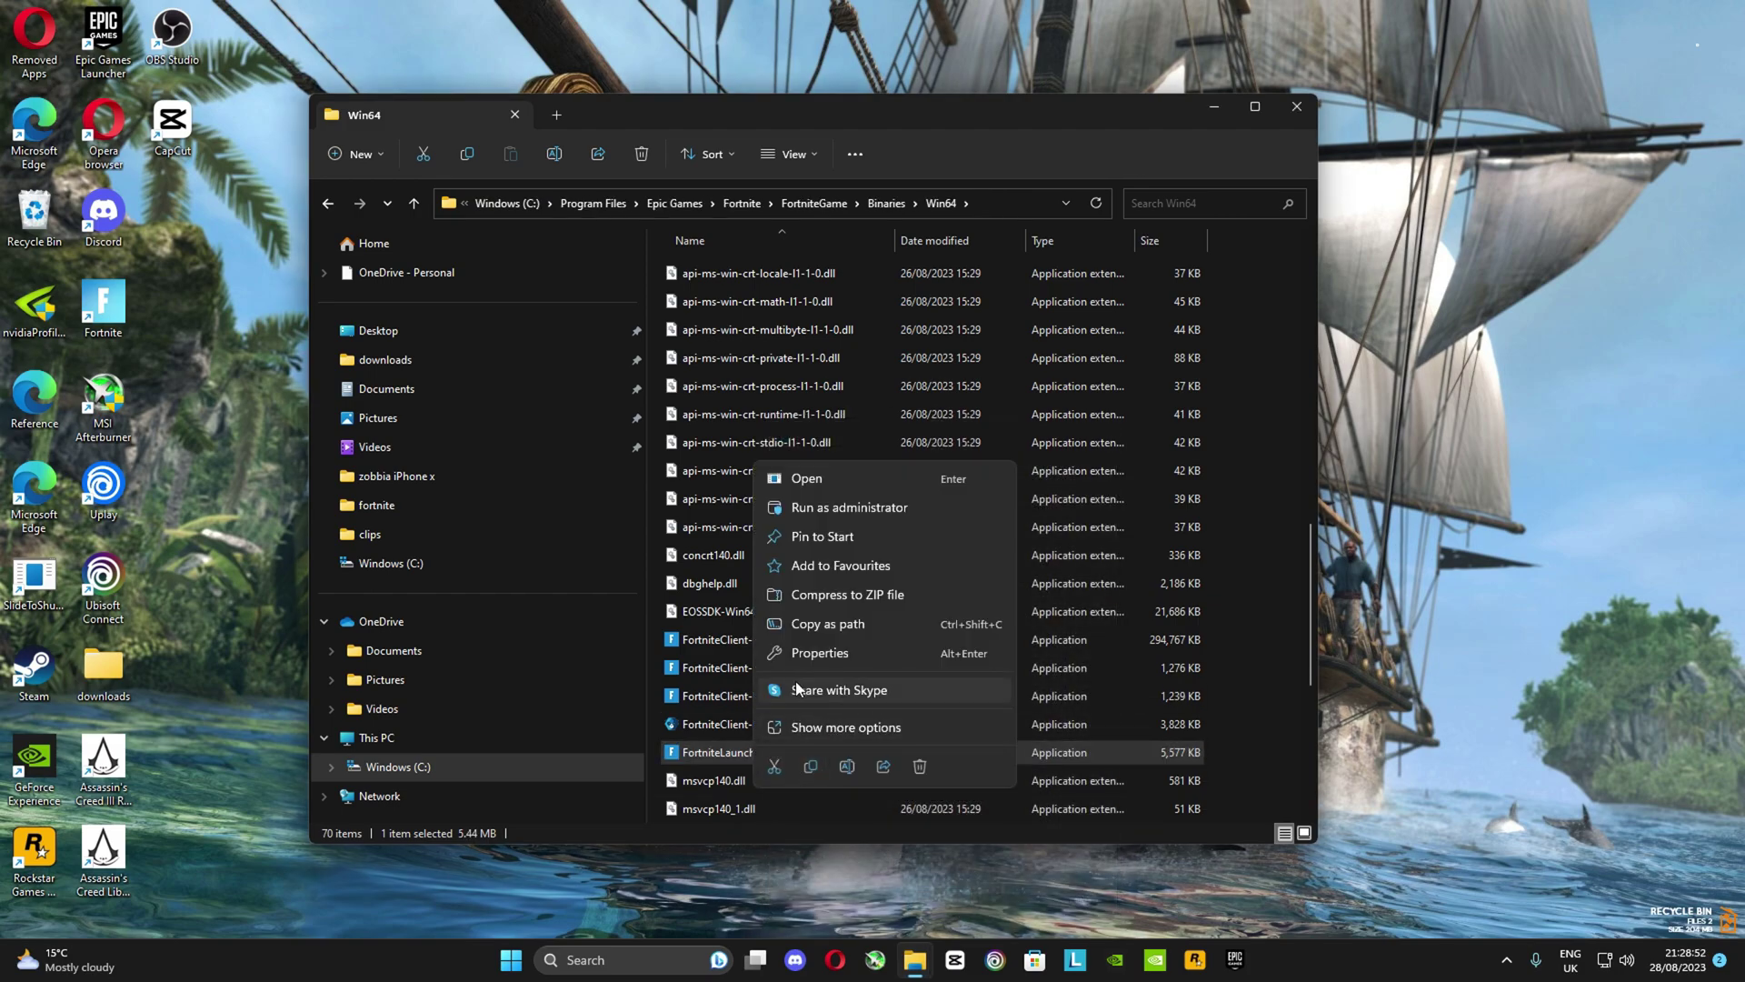
left_click(809, 652)
left_click(918, 473)
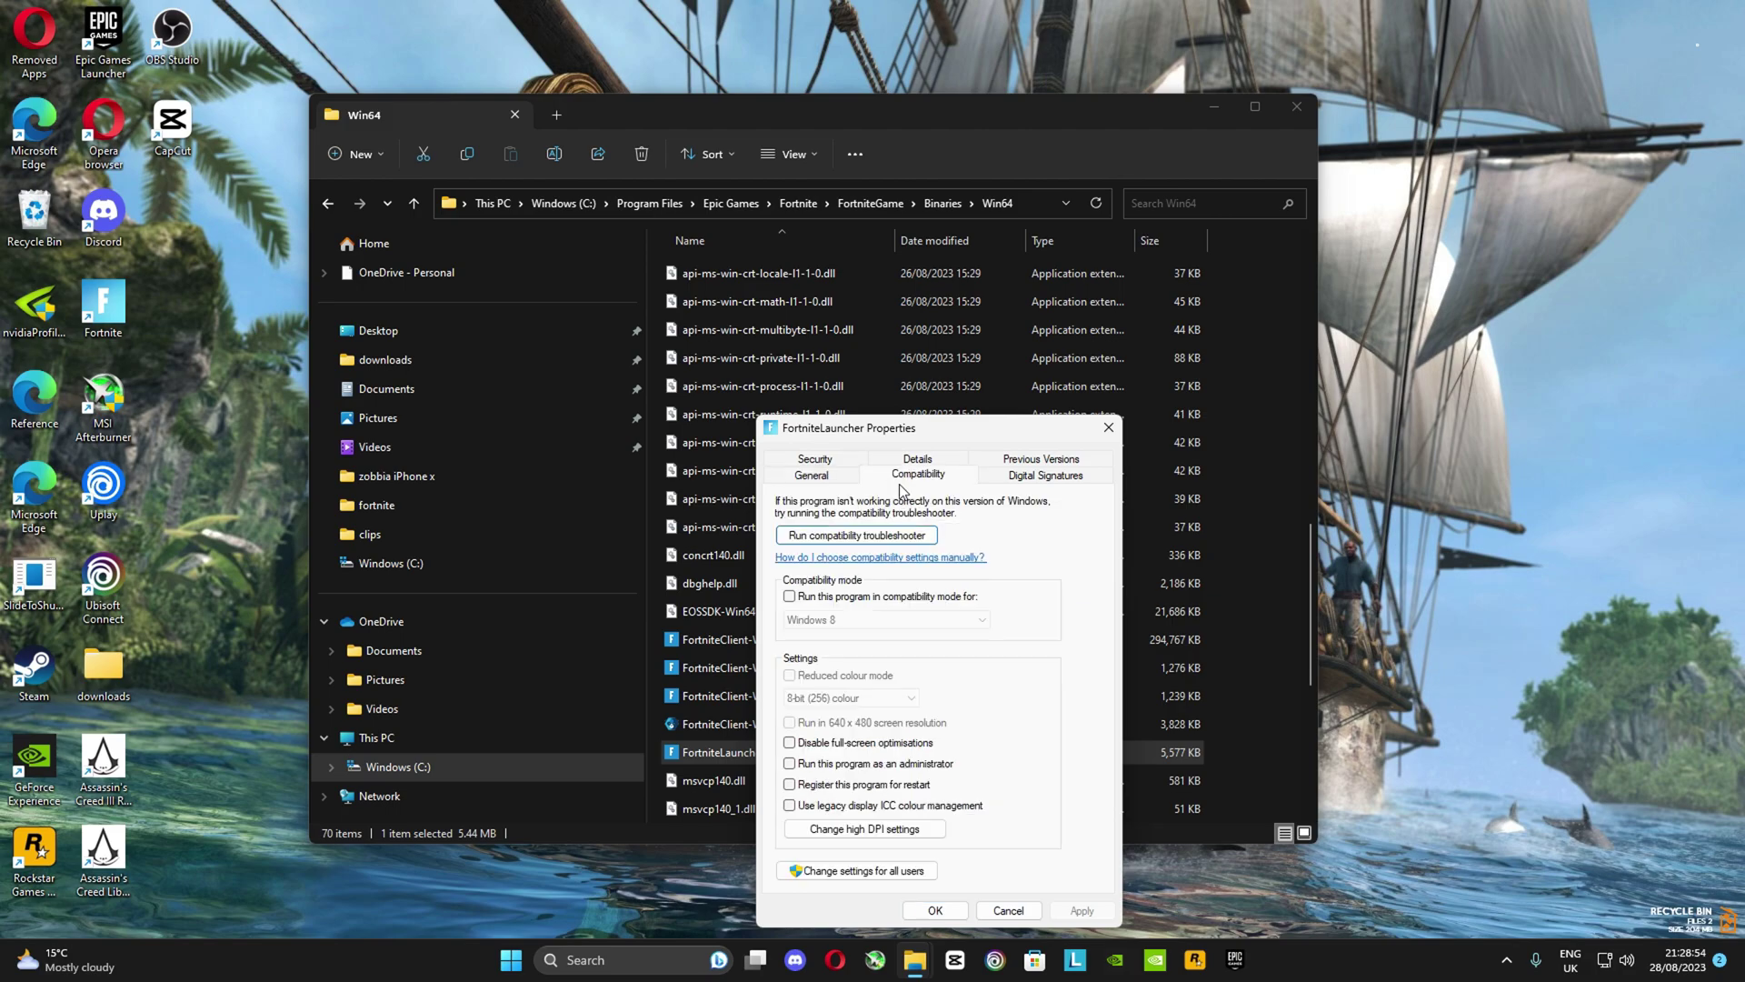
left_click(791, 742)
left_click(1082, 909)
left_click(929, 914)
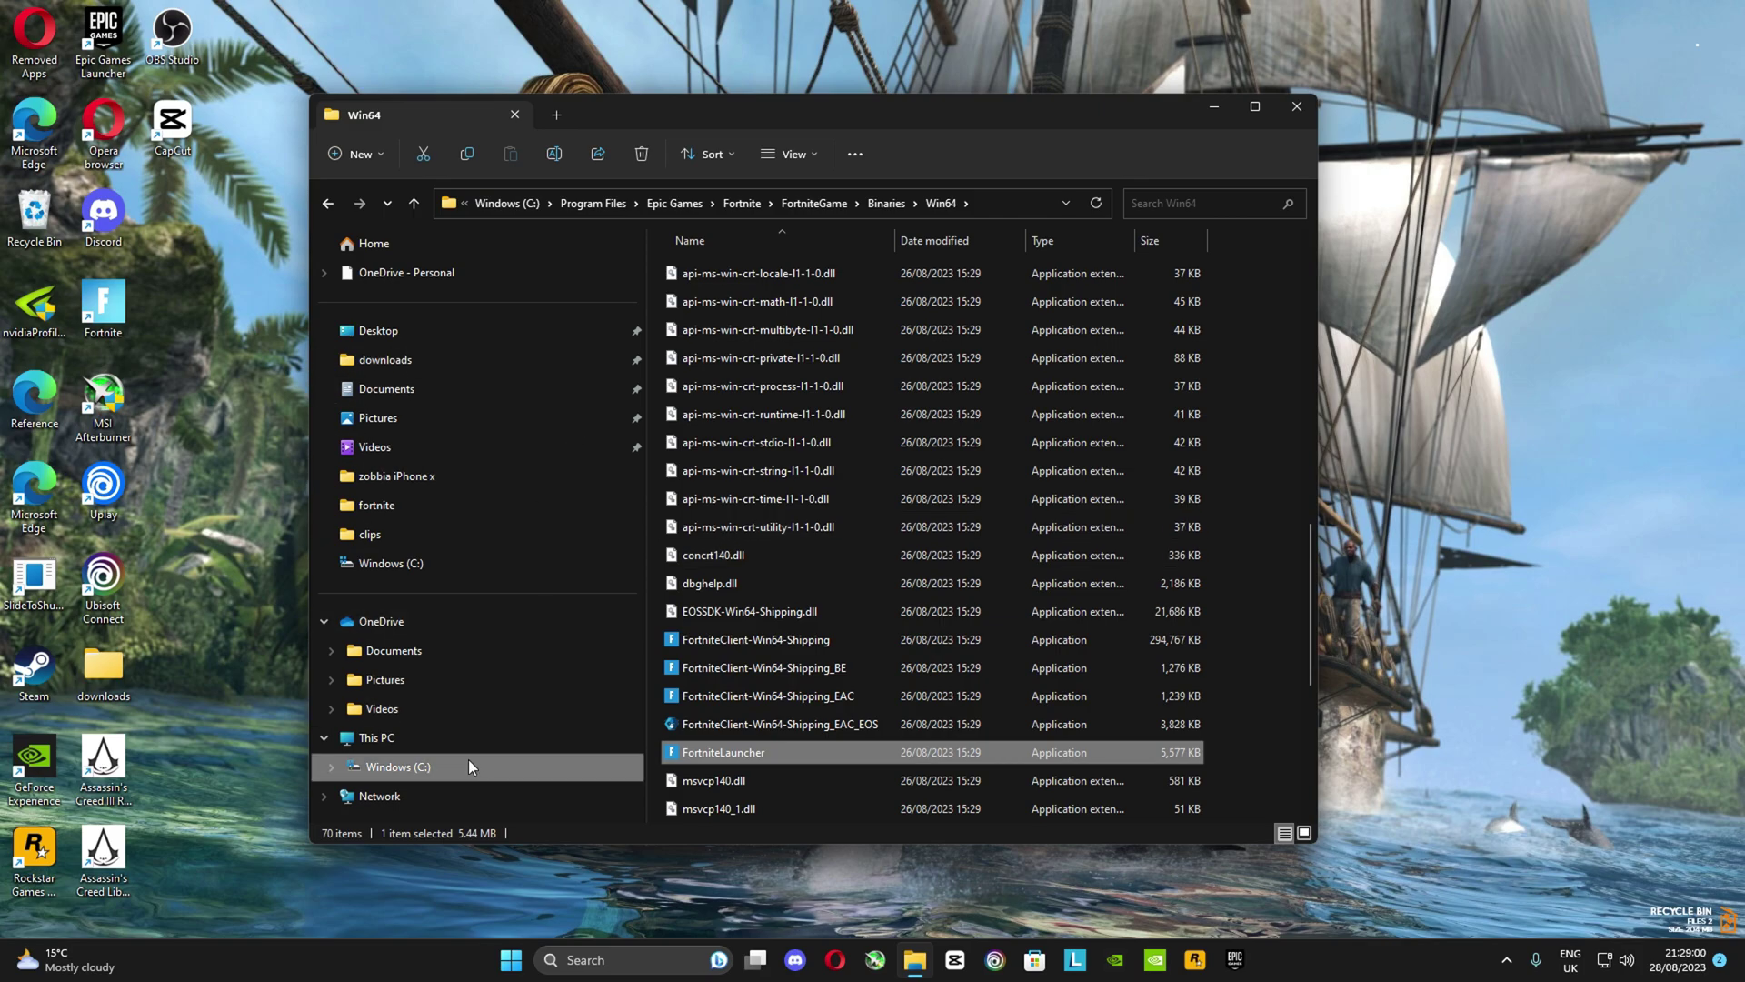
Step: Return to the C: drive and open Program Files (x86)\Epic Games
left_click(464, 745)
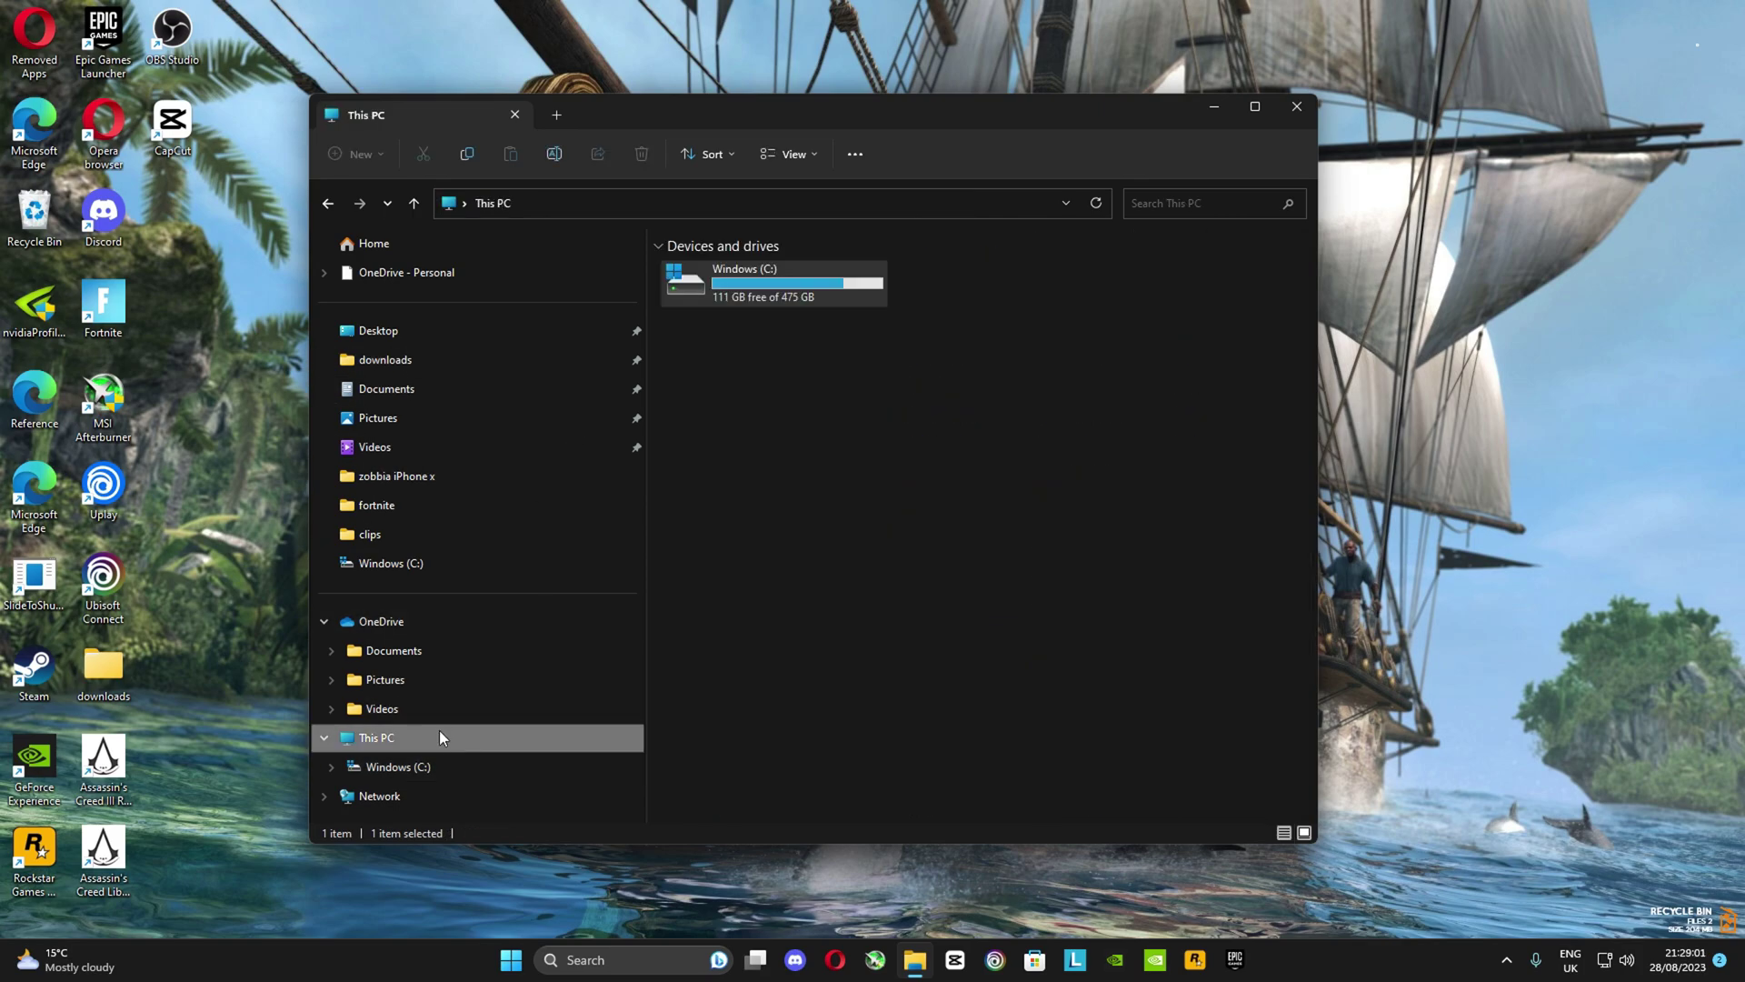
double_click(760, 288)
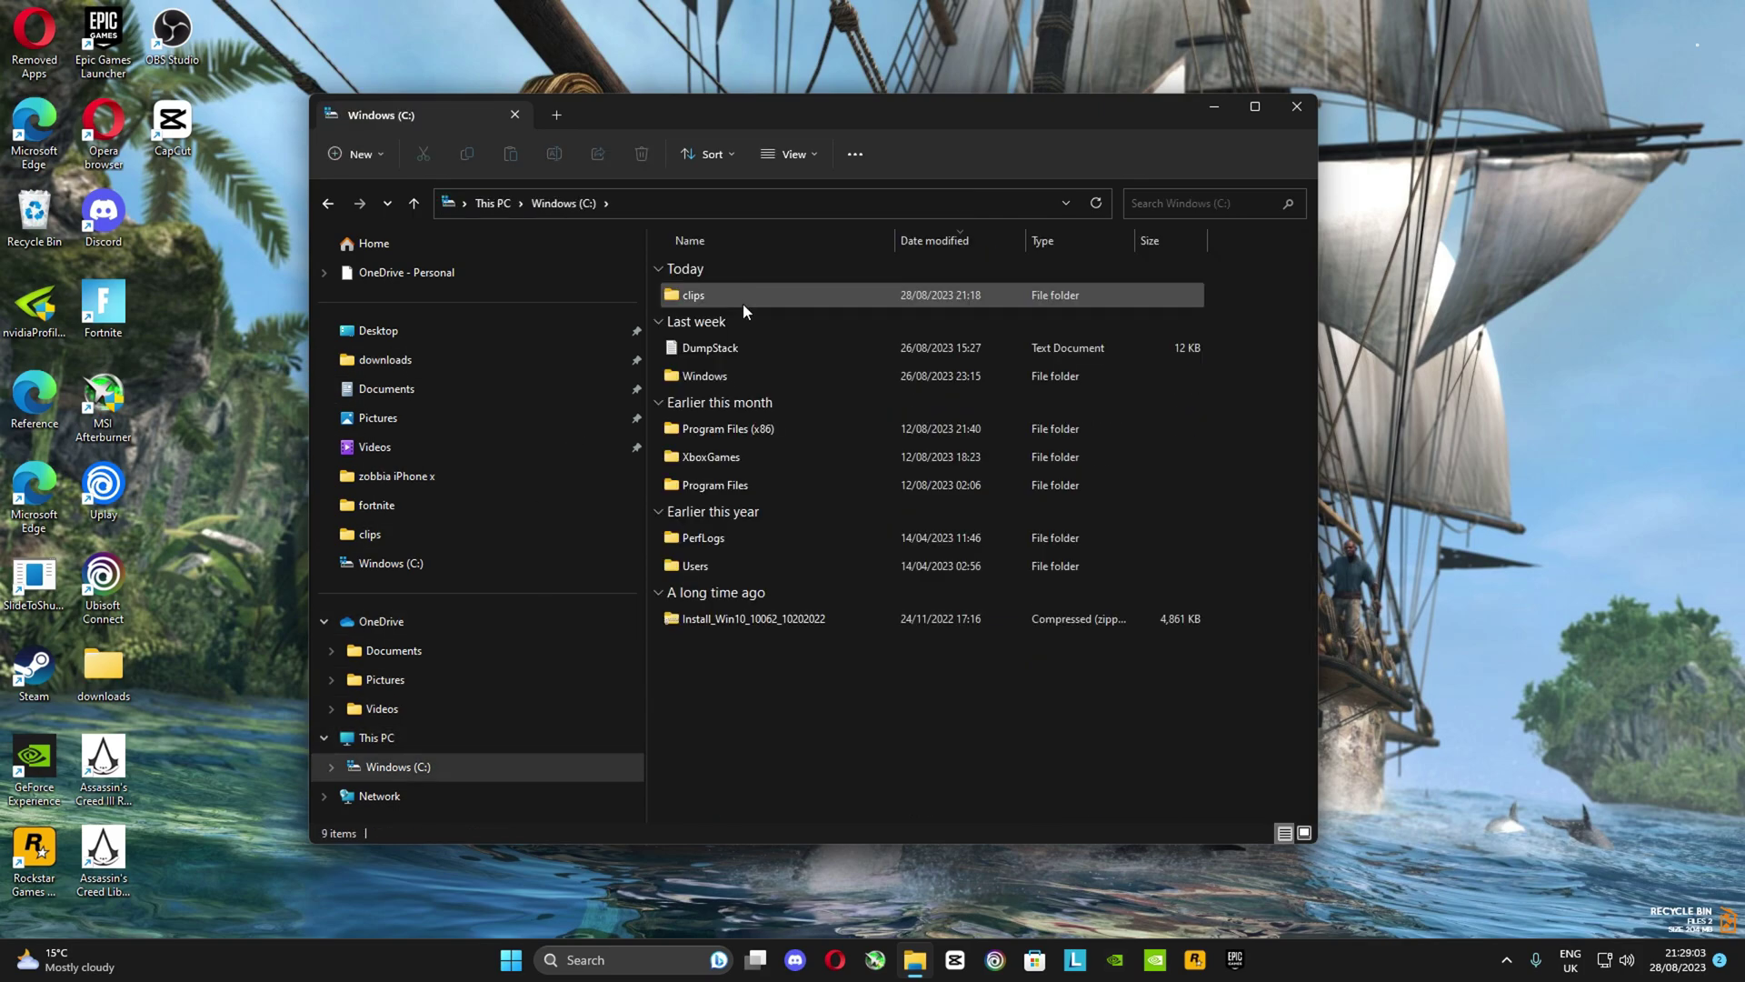
double_click(690, 433)
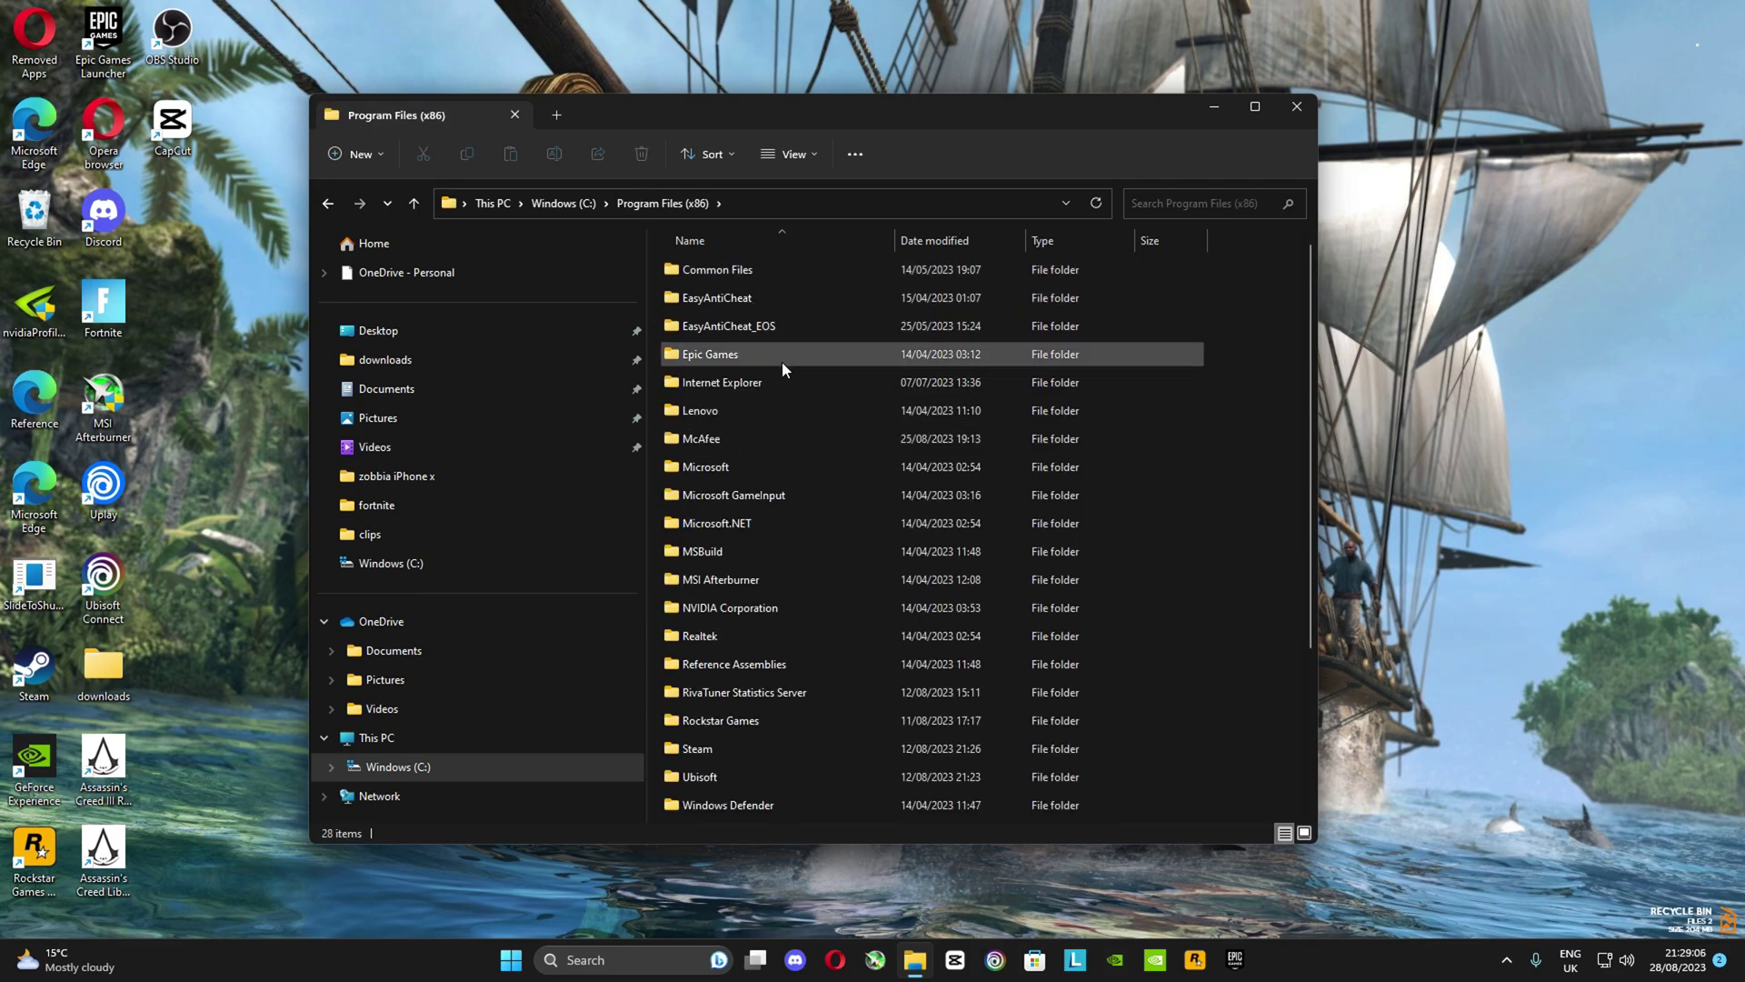
left_click(773, 362)
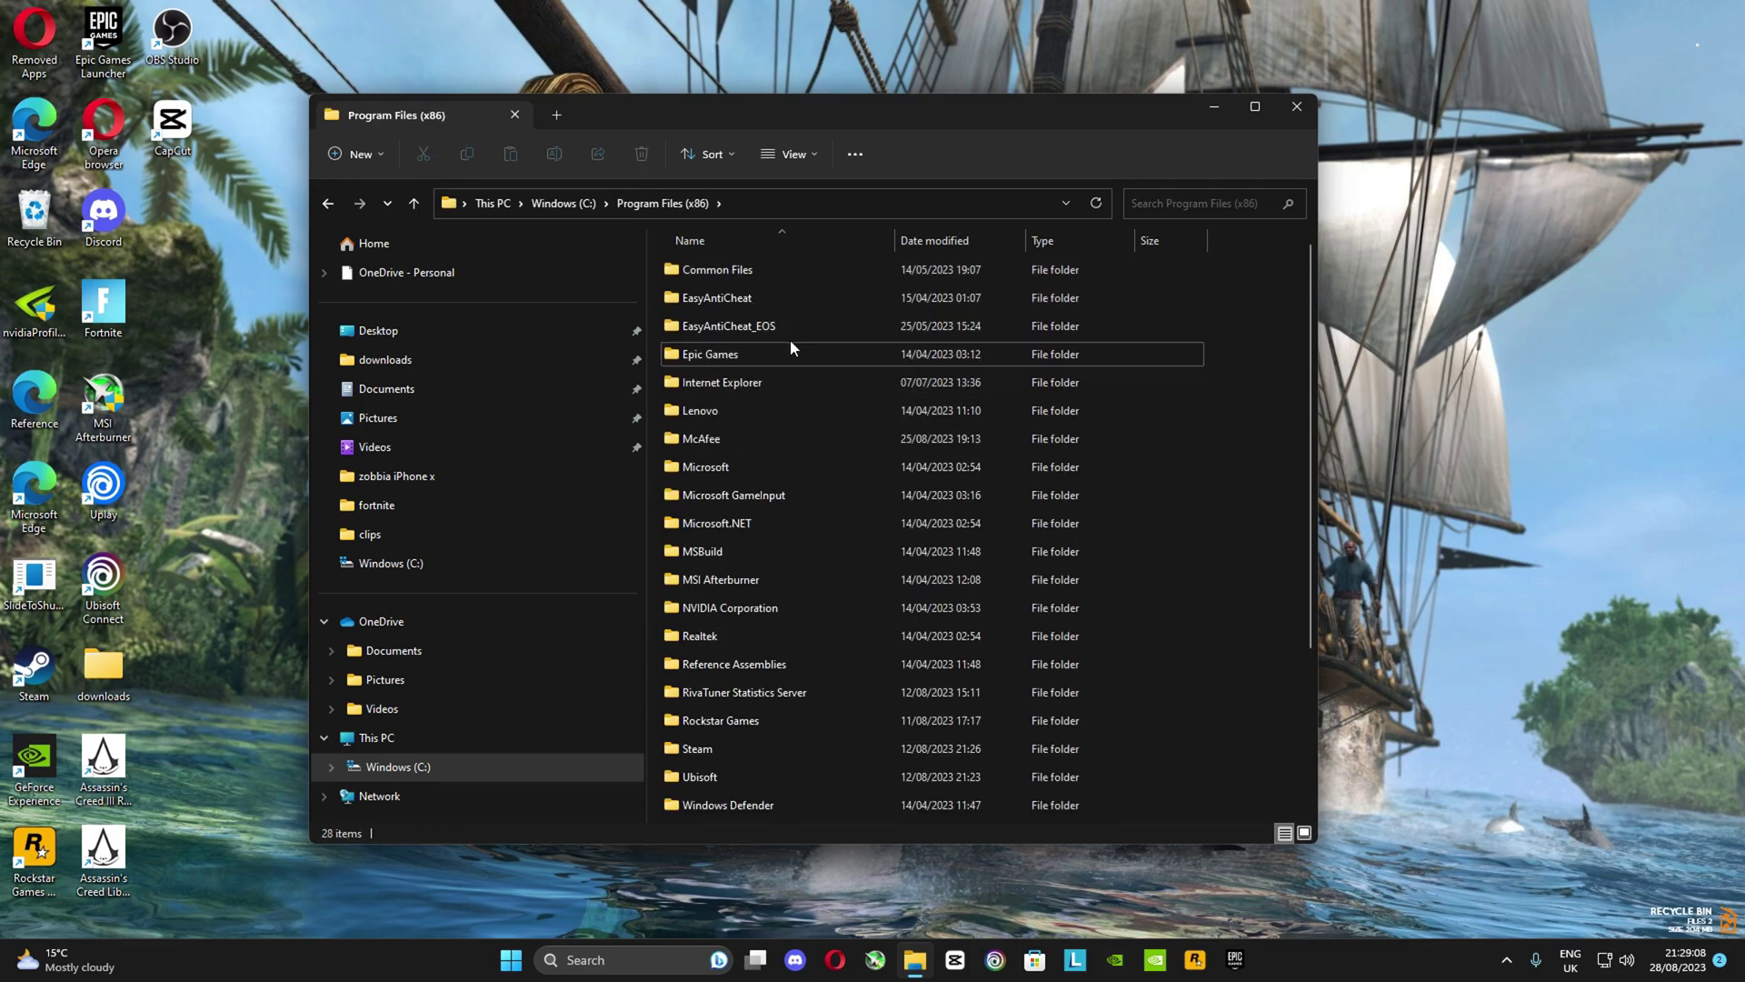
double_click(792, 347)
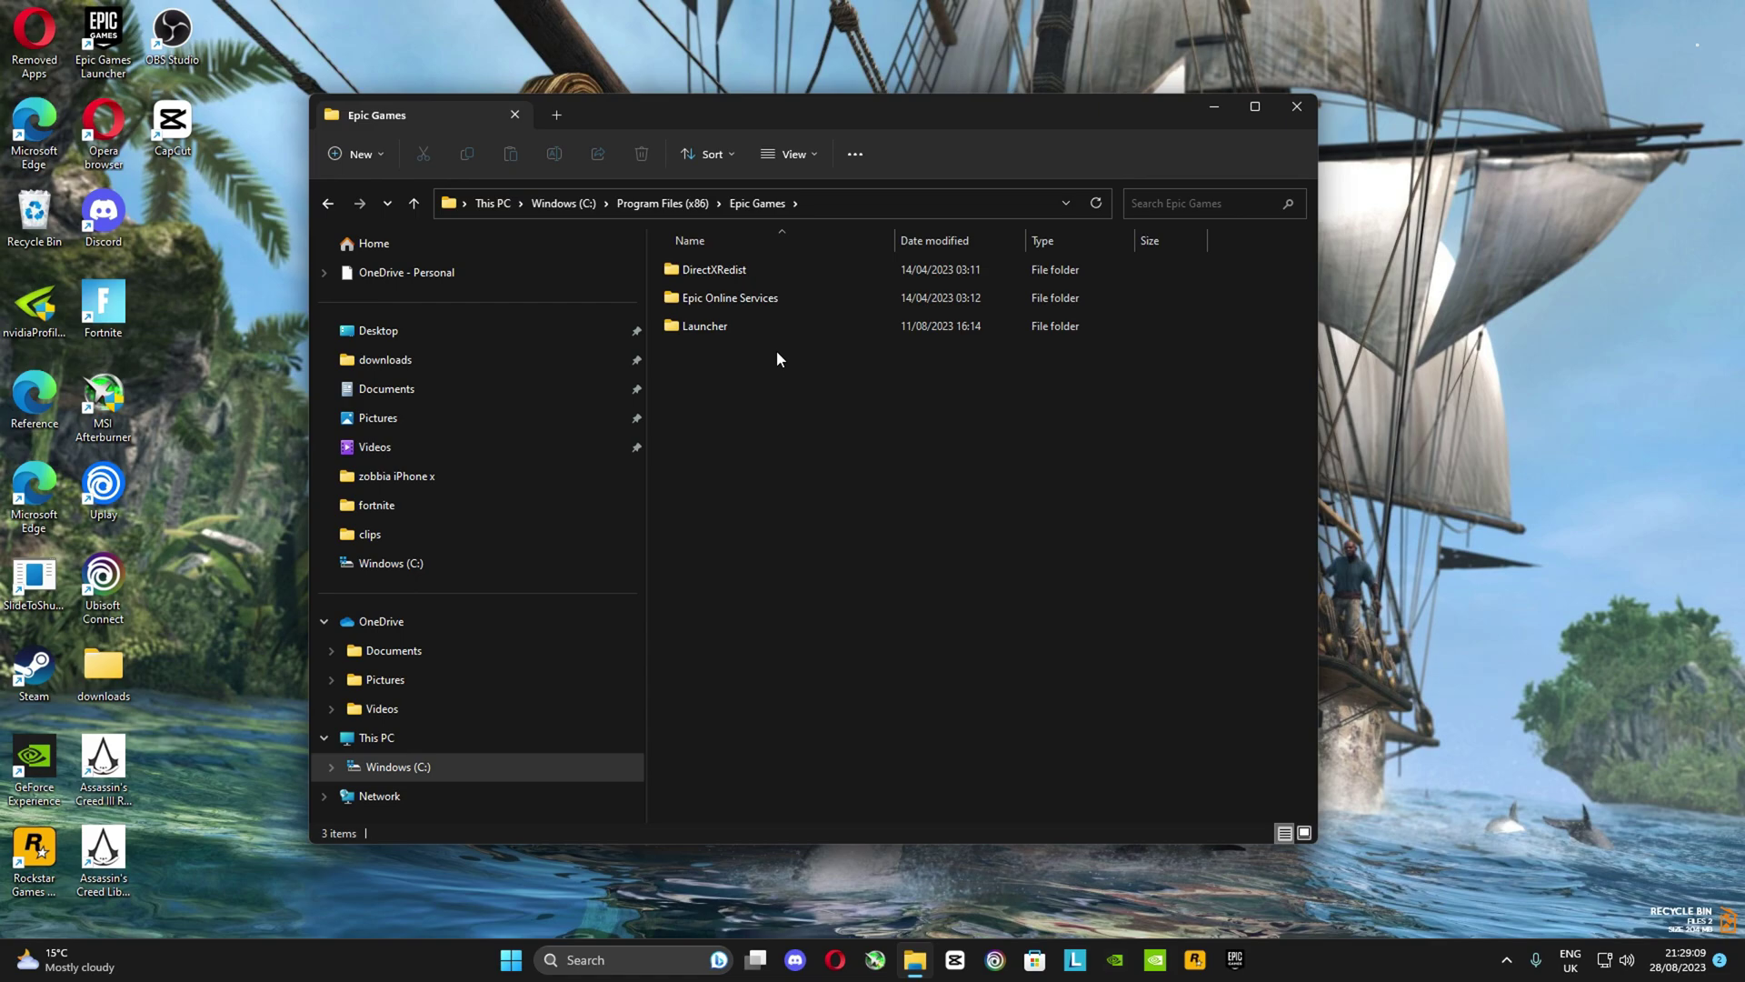
Step: Open Launcher\Engine\Binaries\Win64 and select the EpicGamesLauncher application
double_click(731, 325)
double_click(720, 269)
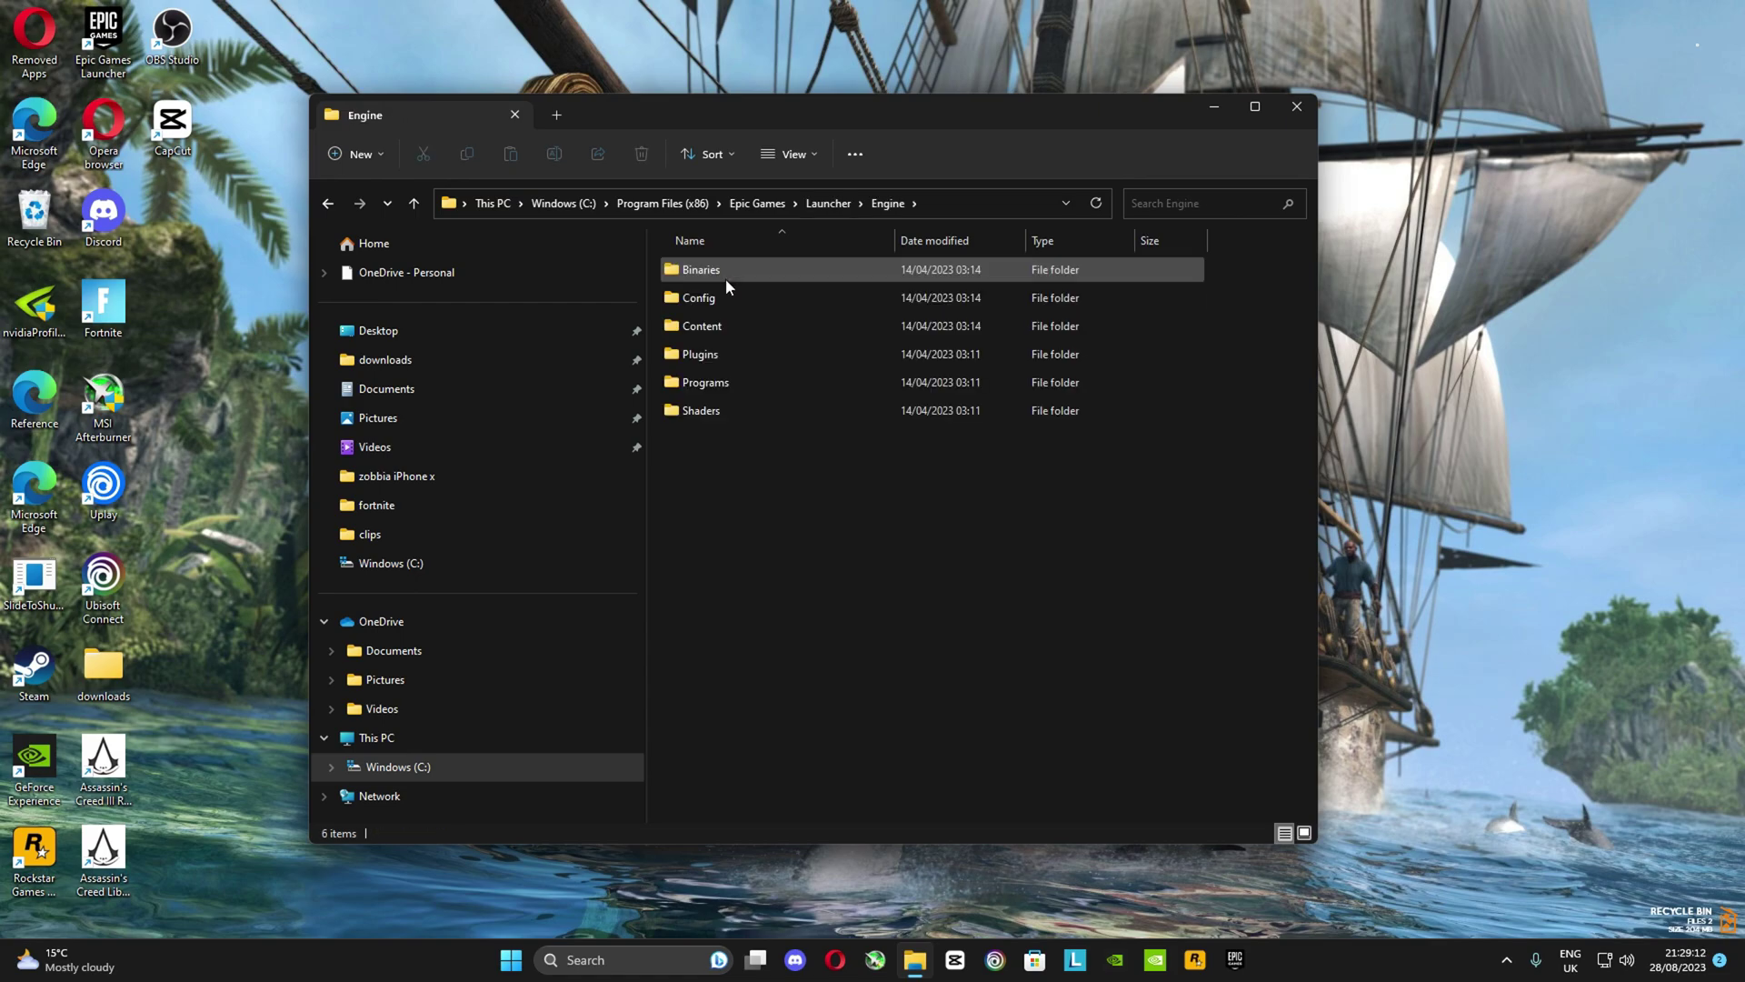
left_click(749, 273)
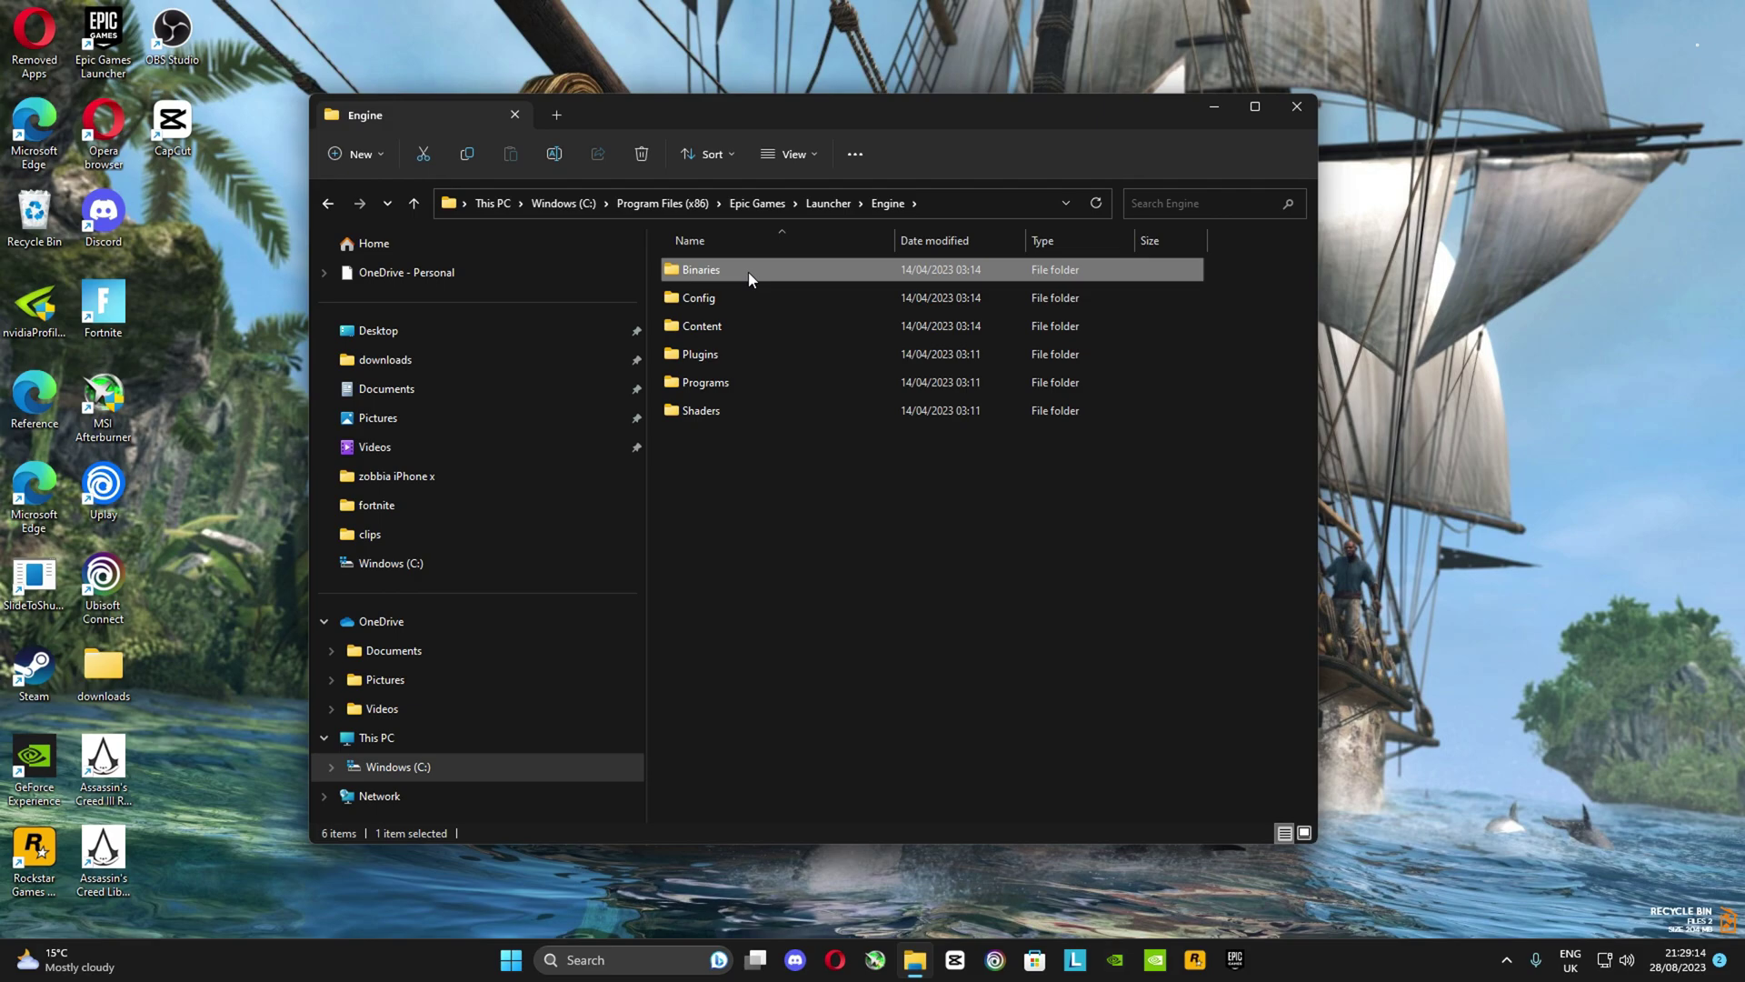
double_click(749, 271)
double_click(773, 327)
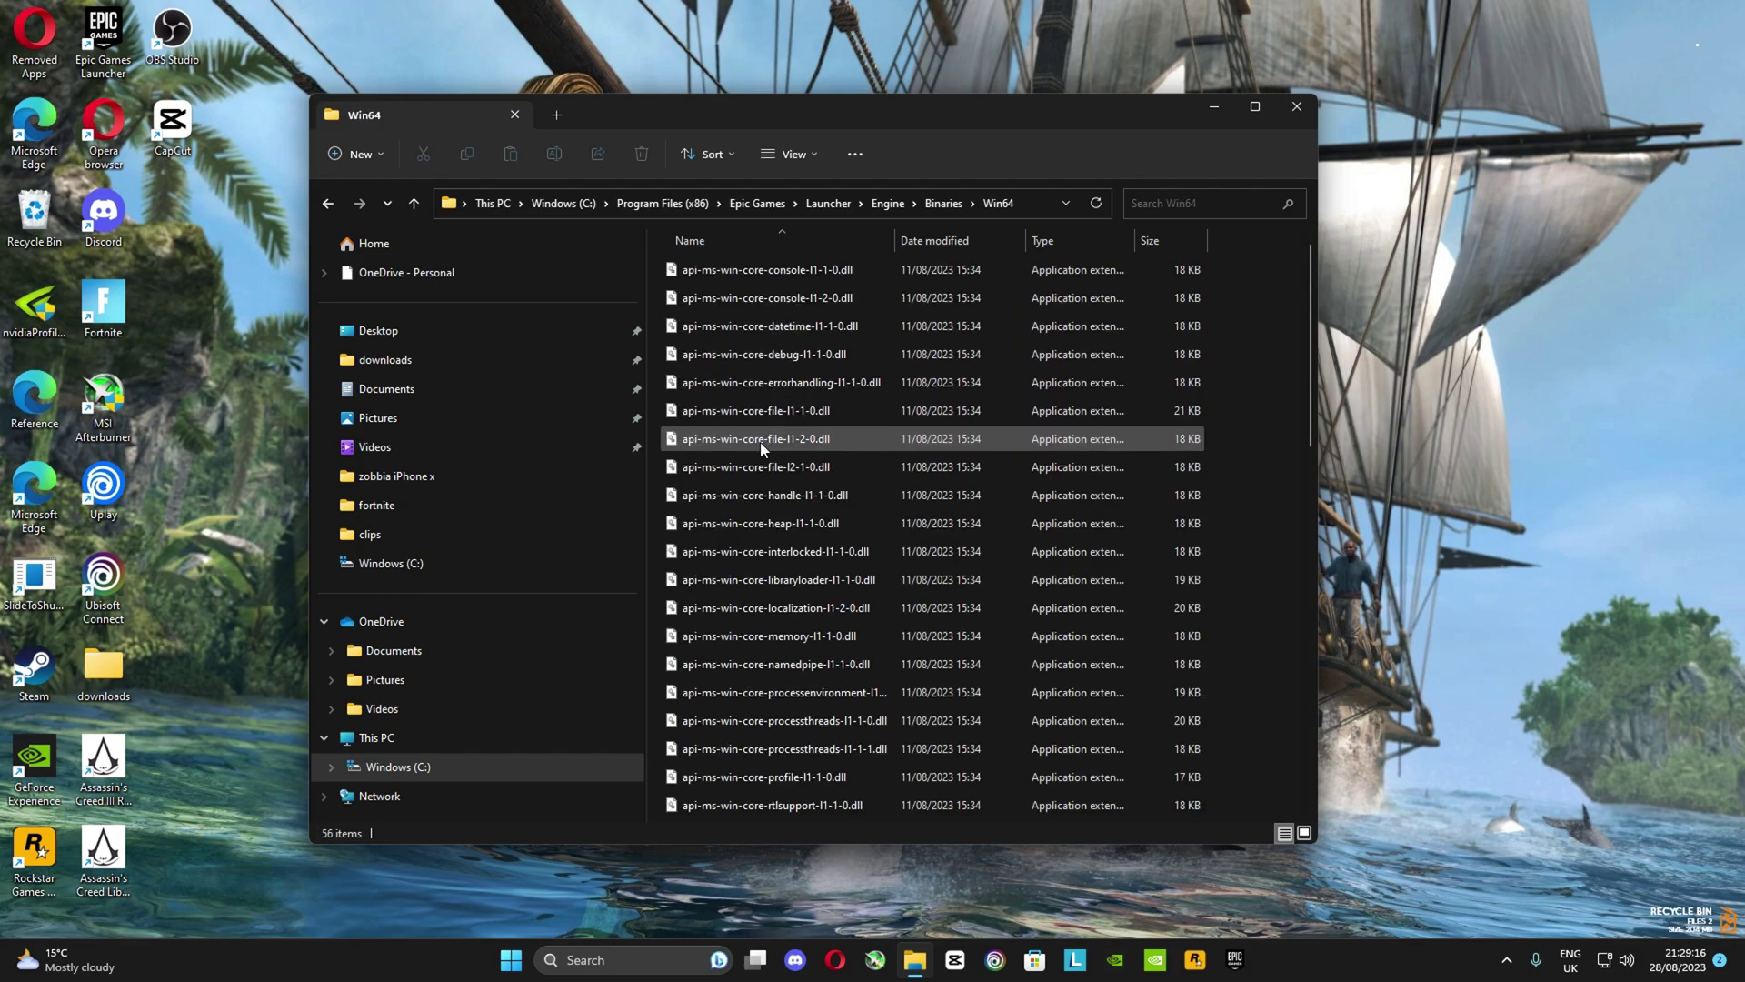
scroll(762, 448, "down", 5)
scroll(718, 491, "down", 5)
left_click(707, 474)
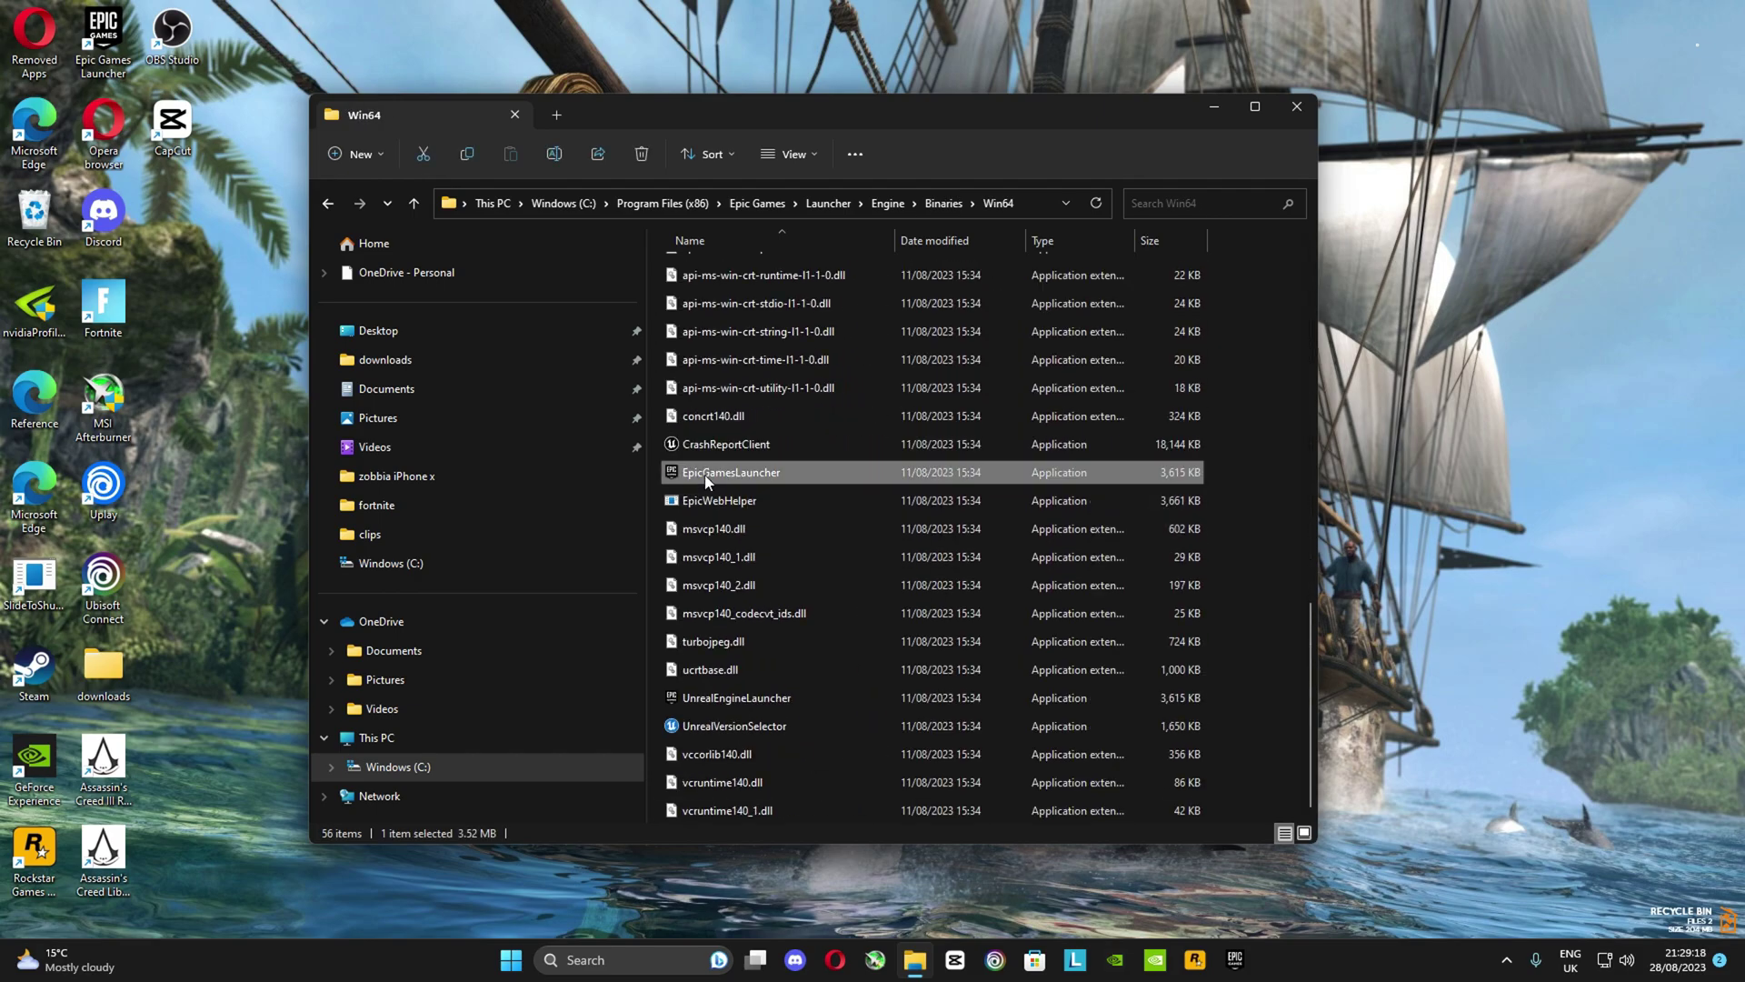
Step: Confirm EpicGamesLauncher's compatibility setting to run as administrator, then close its properties
right_click(707, 480)
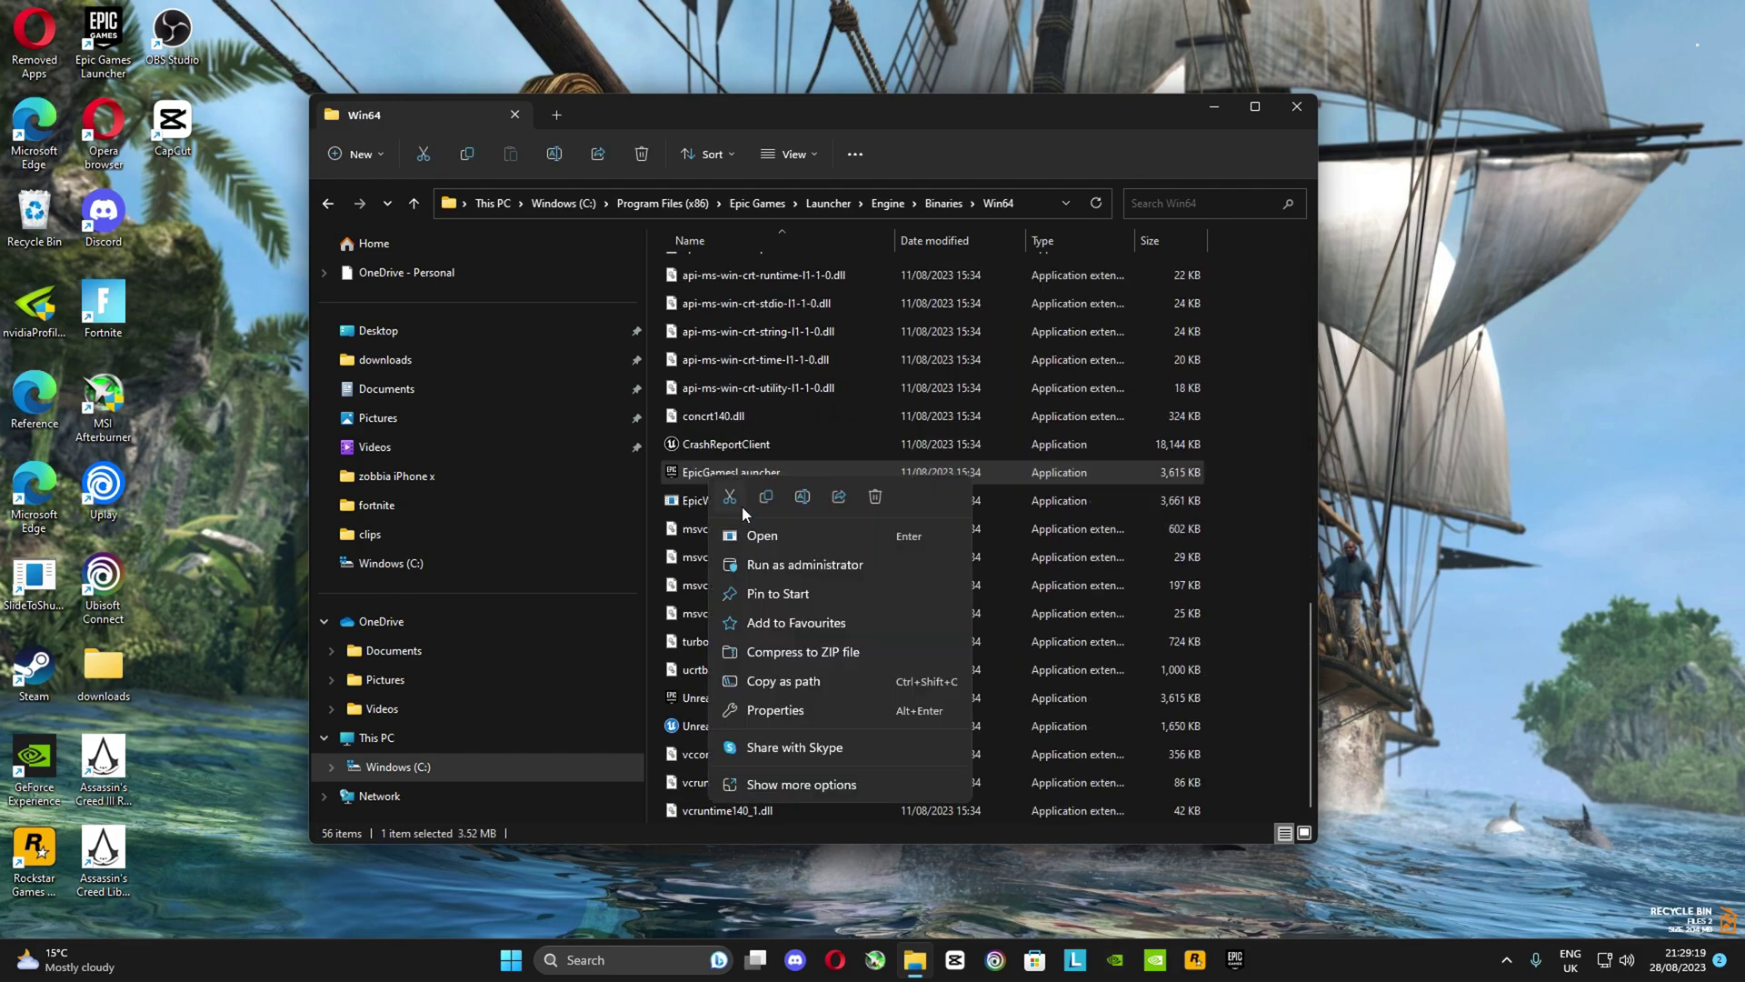
left_click(803, 705)
left_click(876, 481)
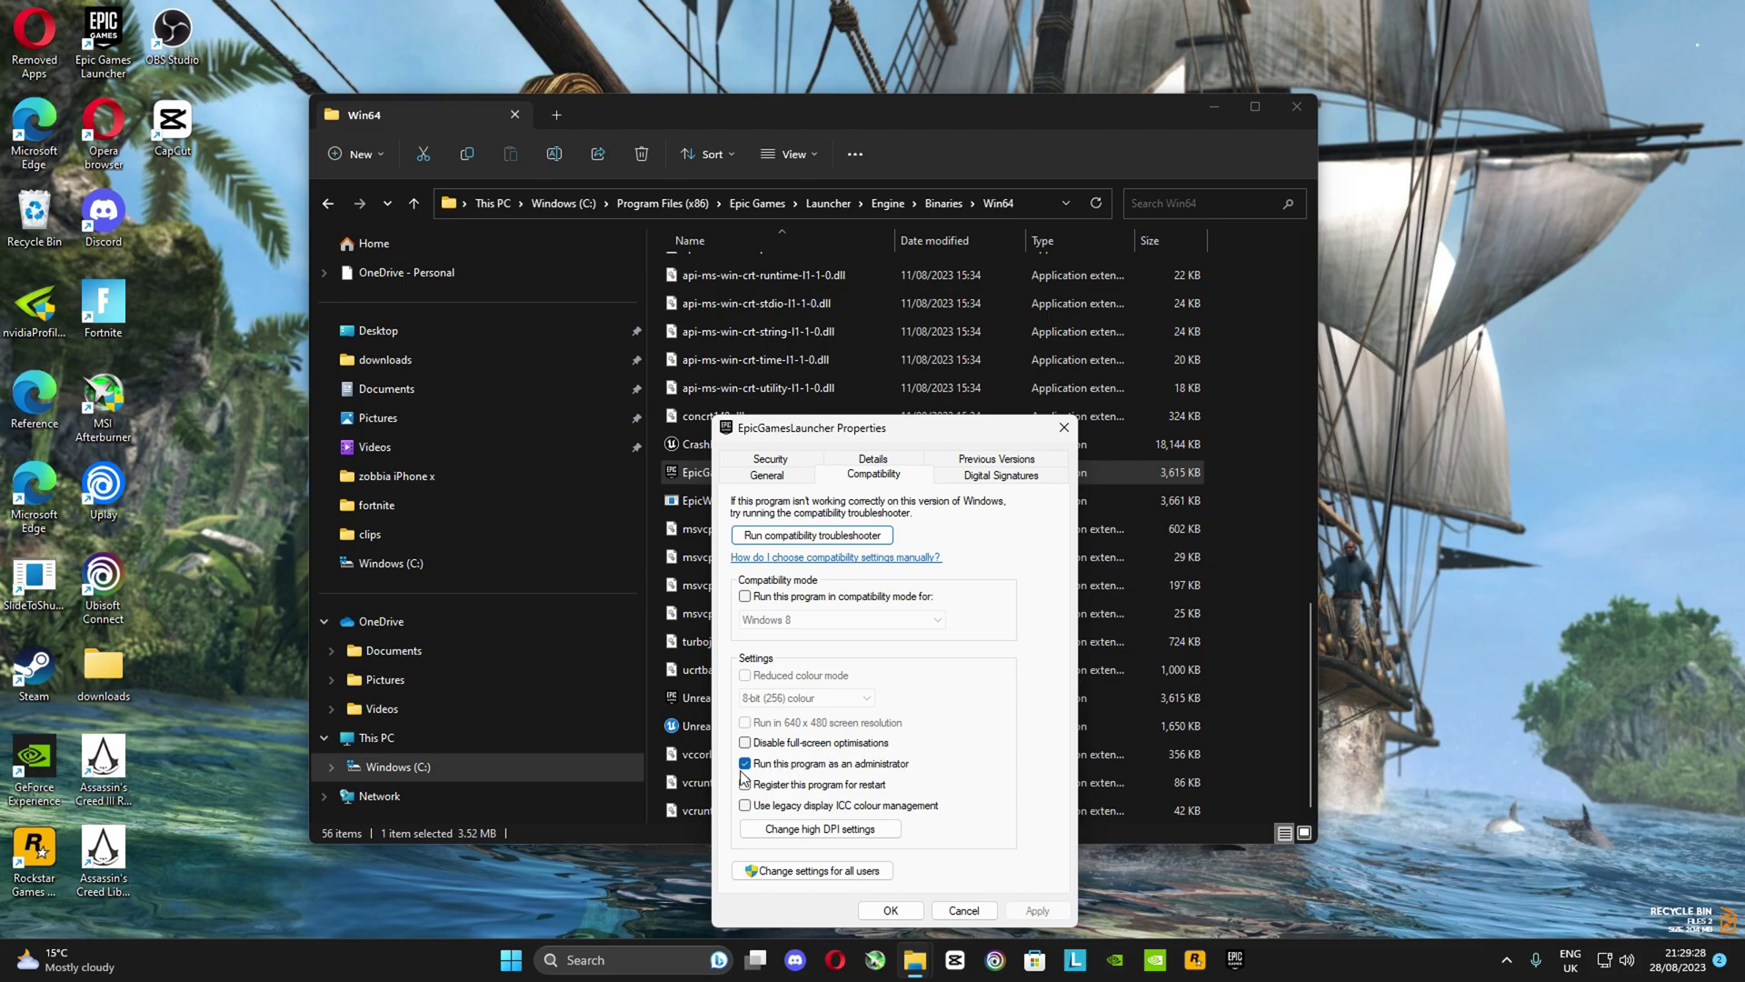
left_click(1025, 908)
left_click(890, 910)
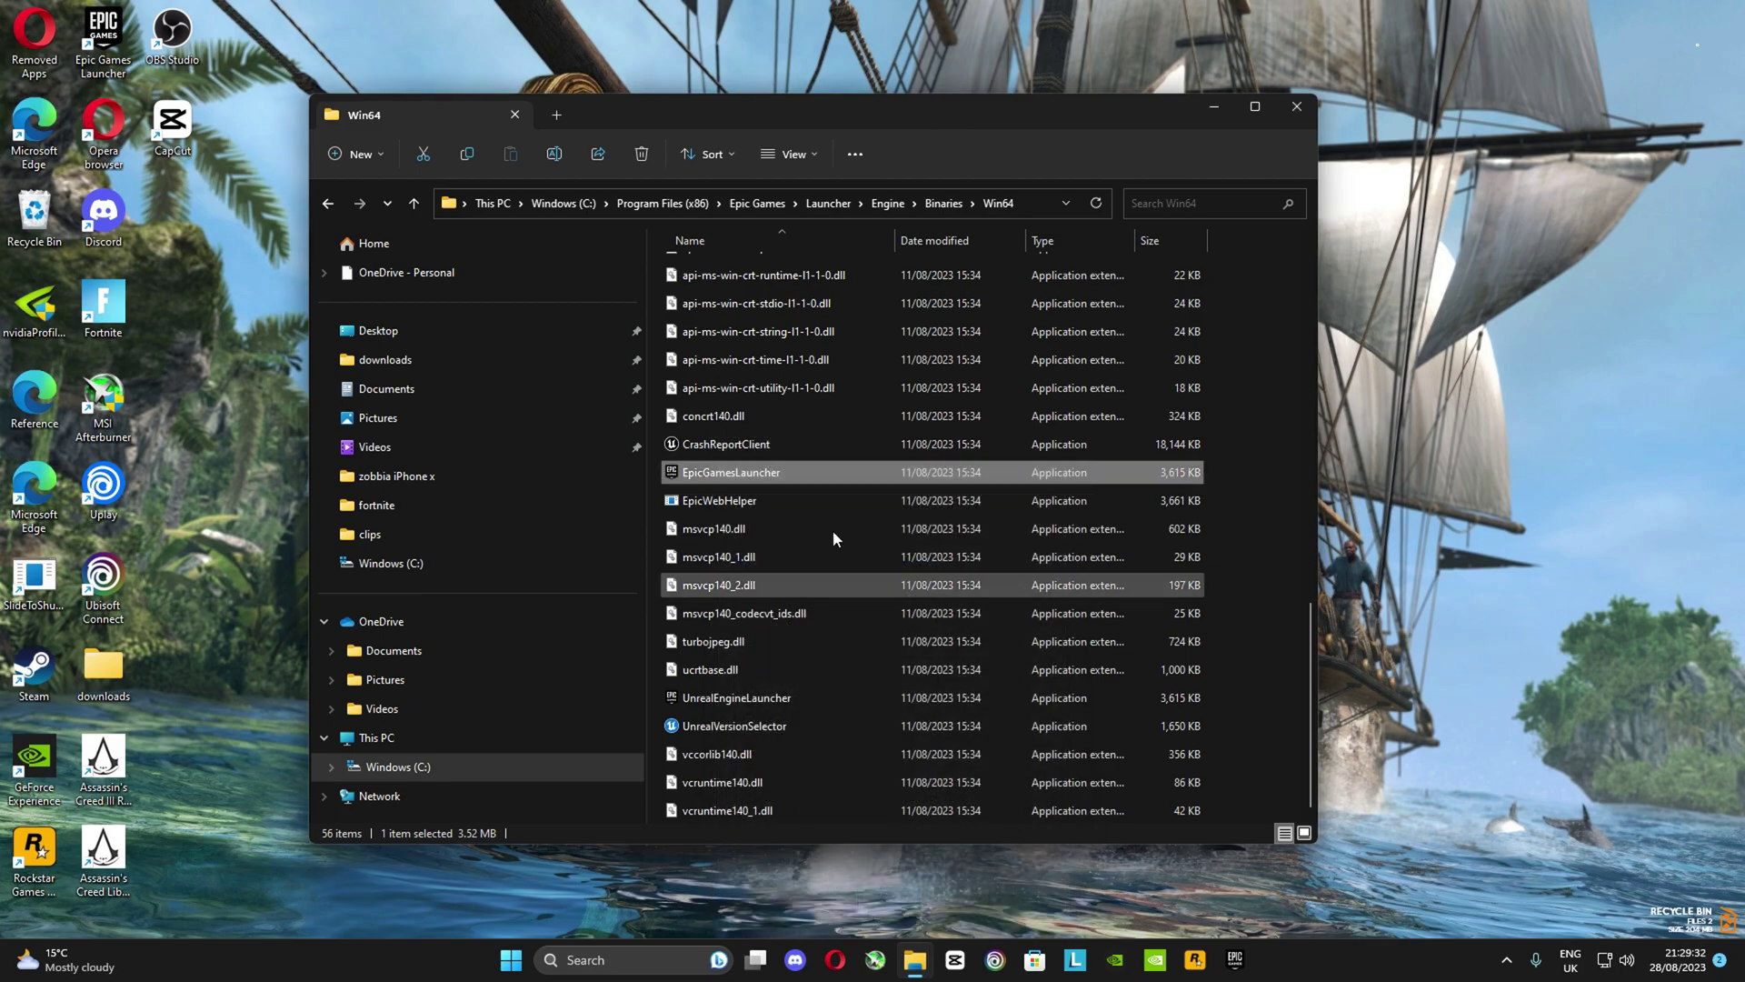
Step: Close the Win64 window, back out of the power menu without restarting, and launch Epic Games Launcher
left_click(1300, 108)
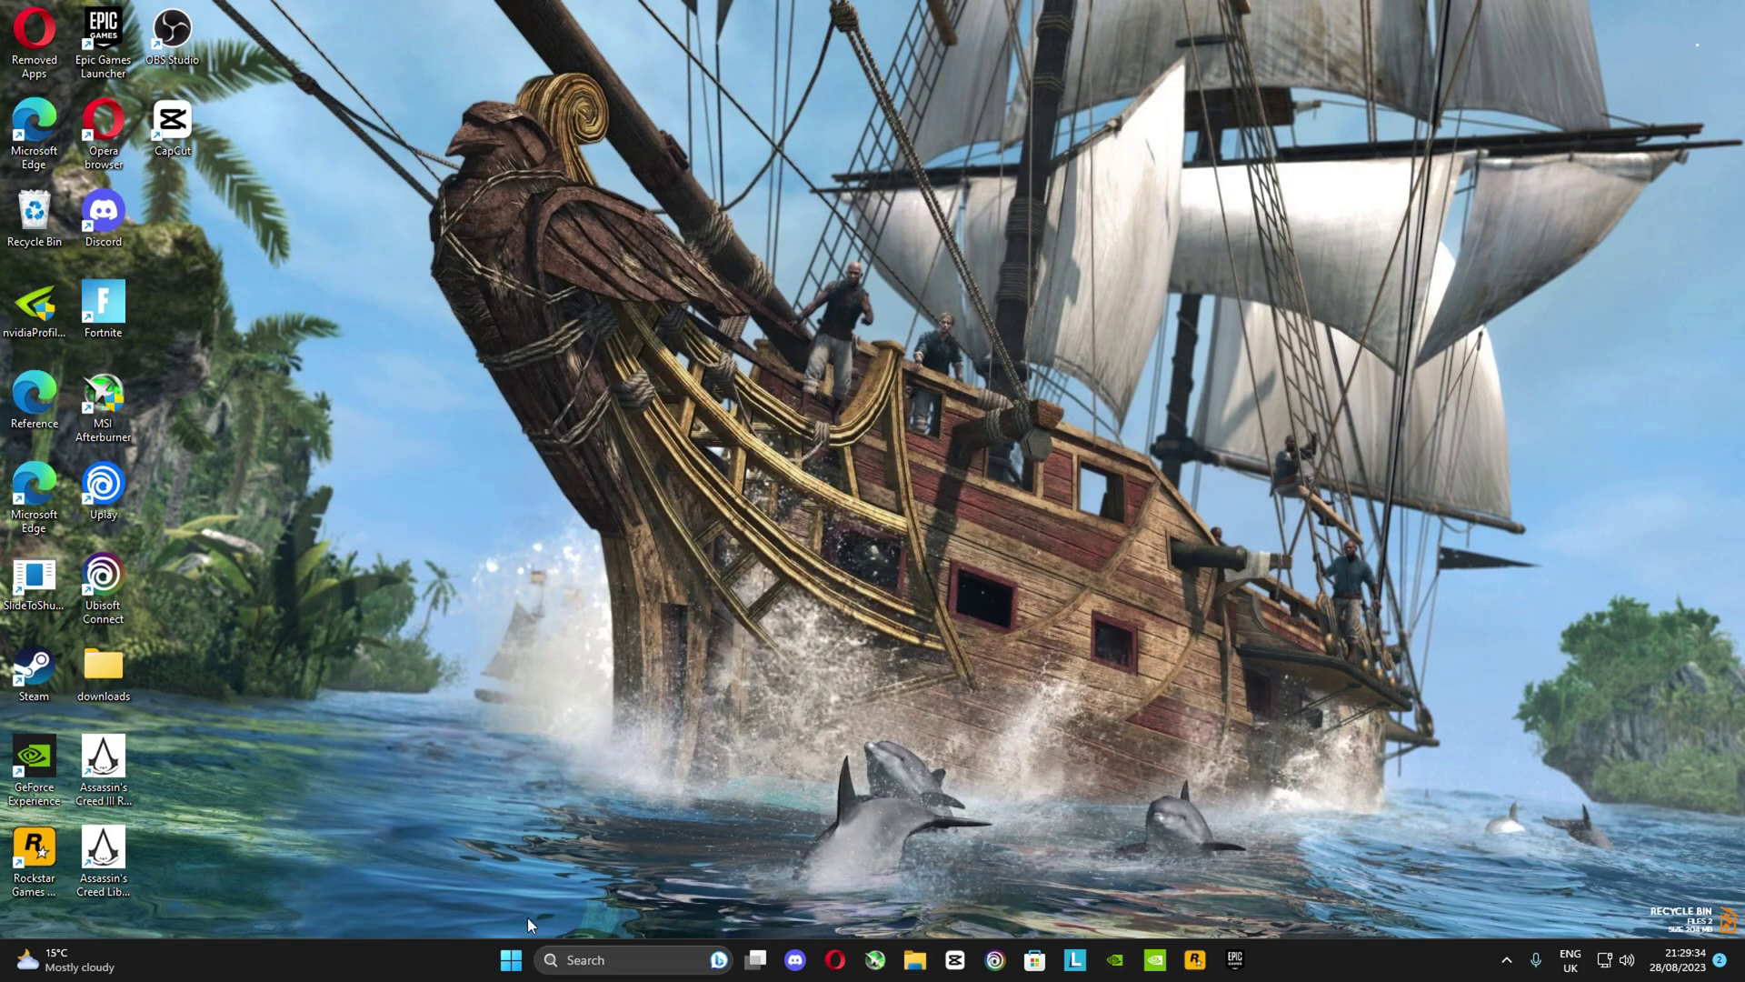
left_click(511, 959)
left_click(1097, 897)
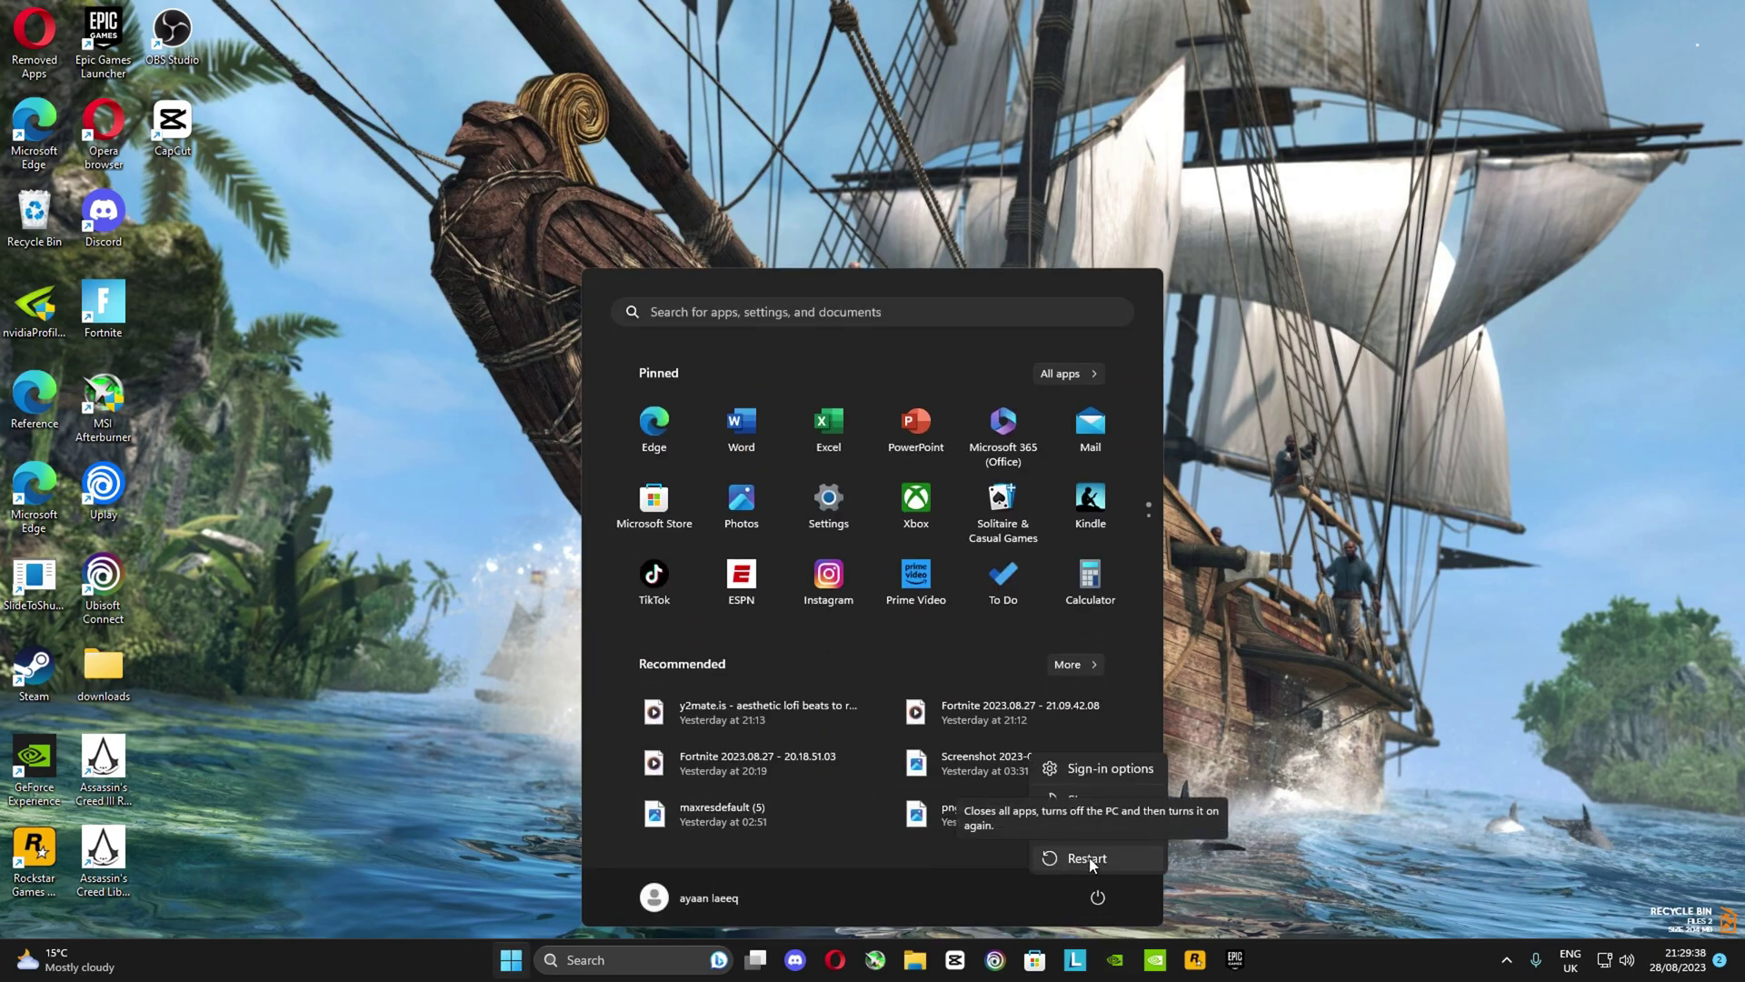
left_click(1245, 828)
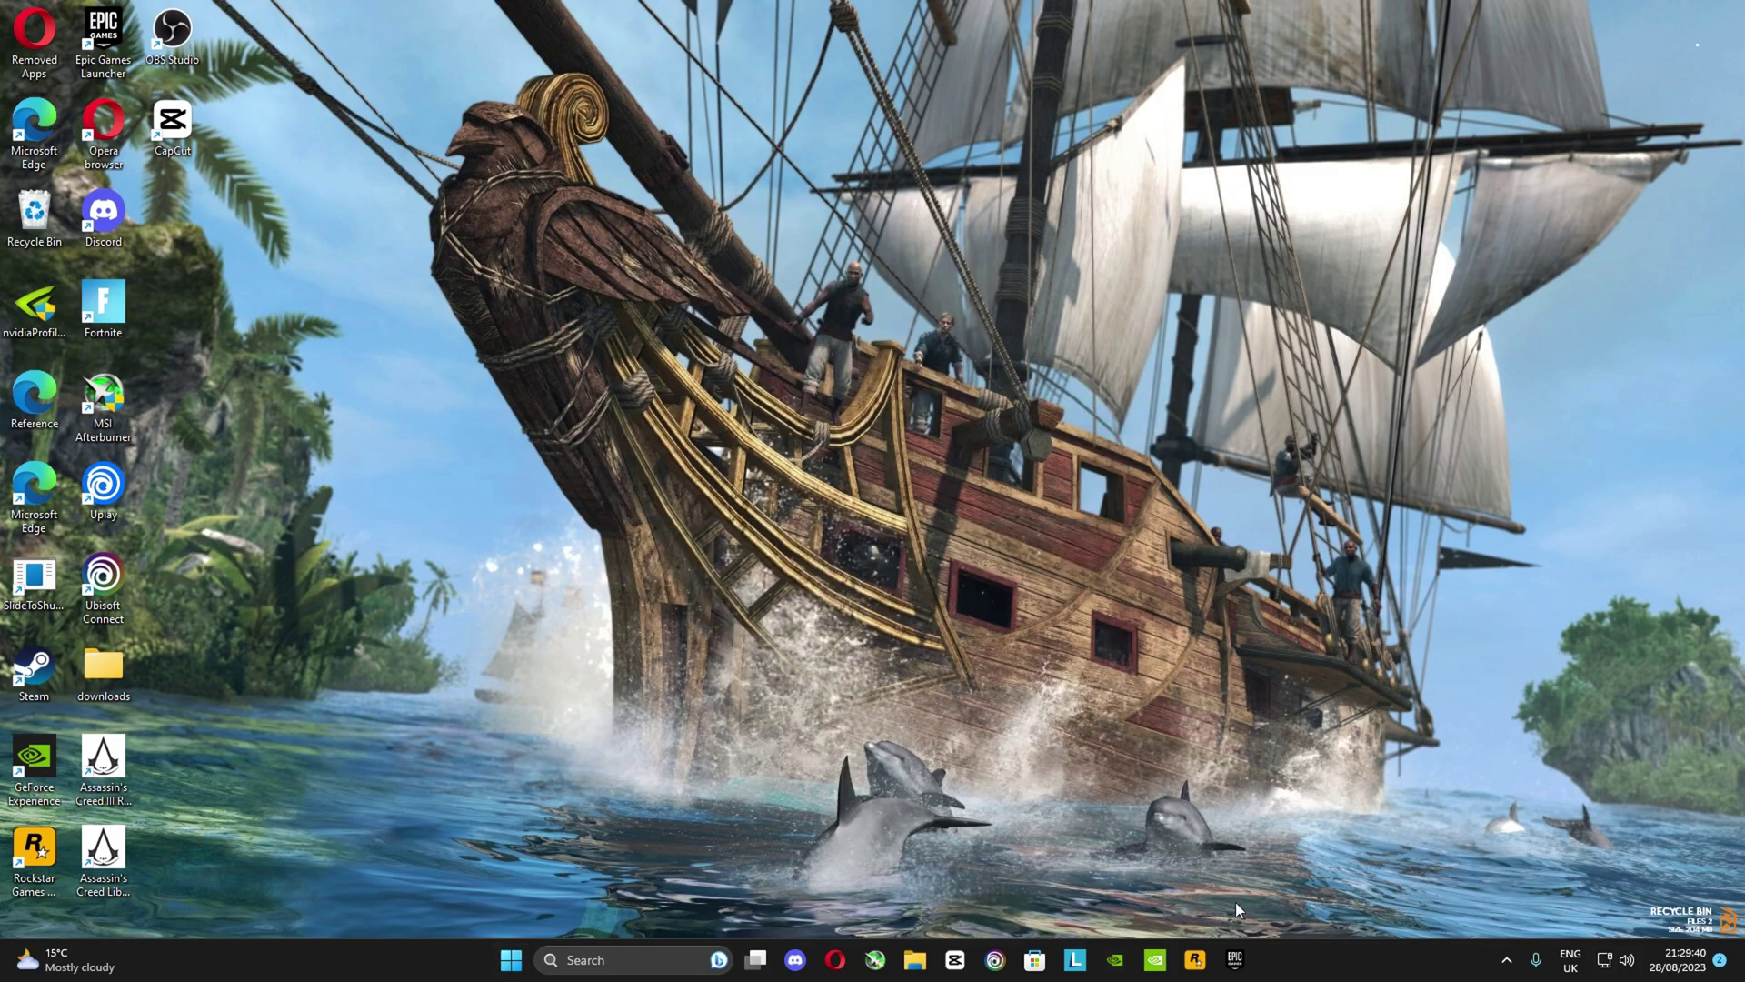
left_click(1229, 975)
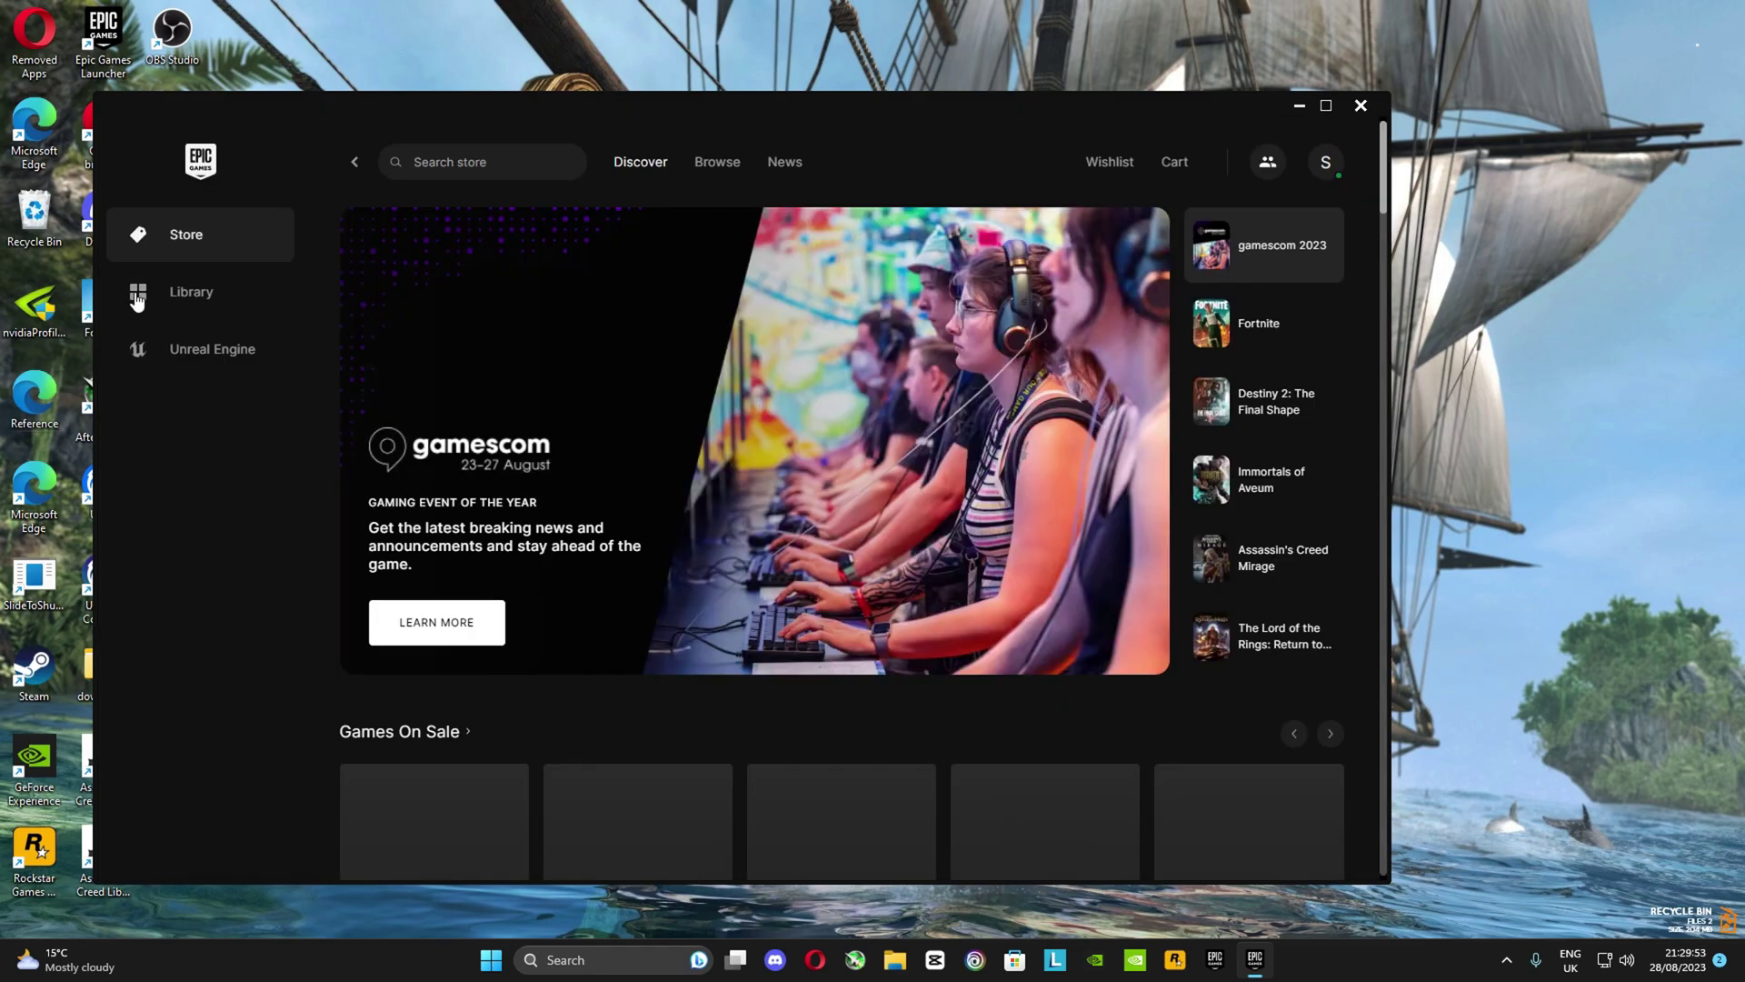
Step: Find Fortnite on page 2 of the Library and view its installation options
left_click(136, 295)
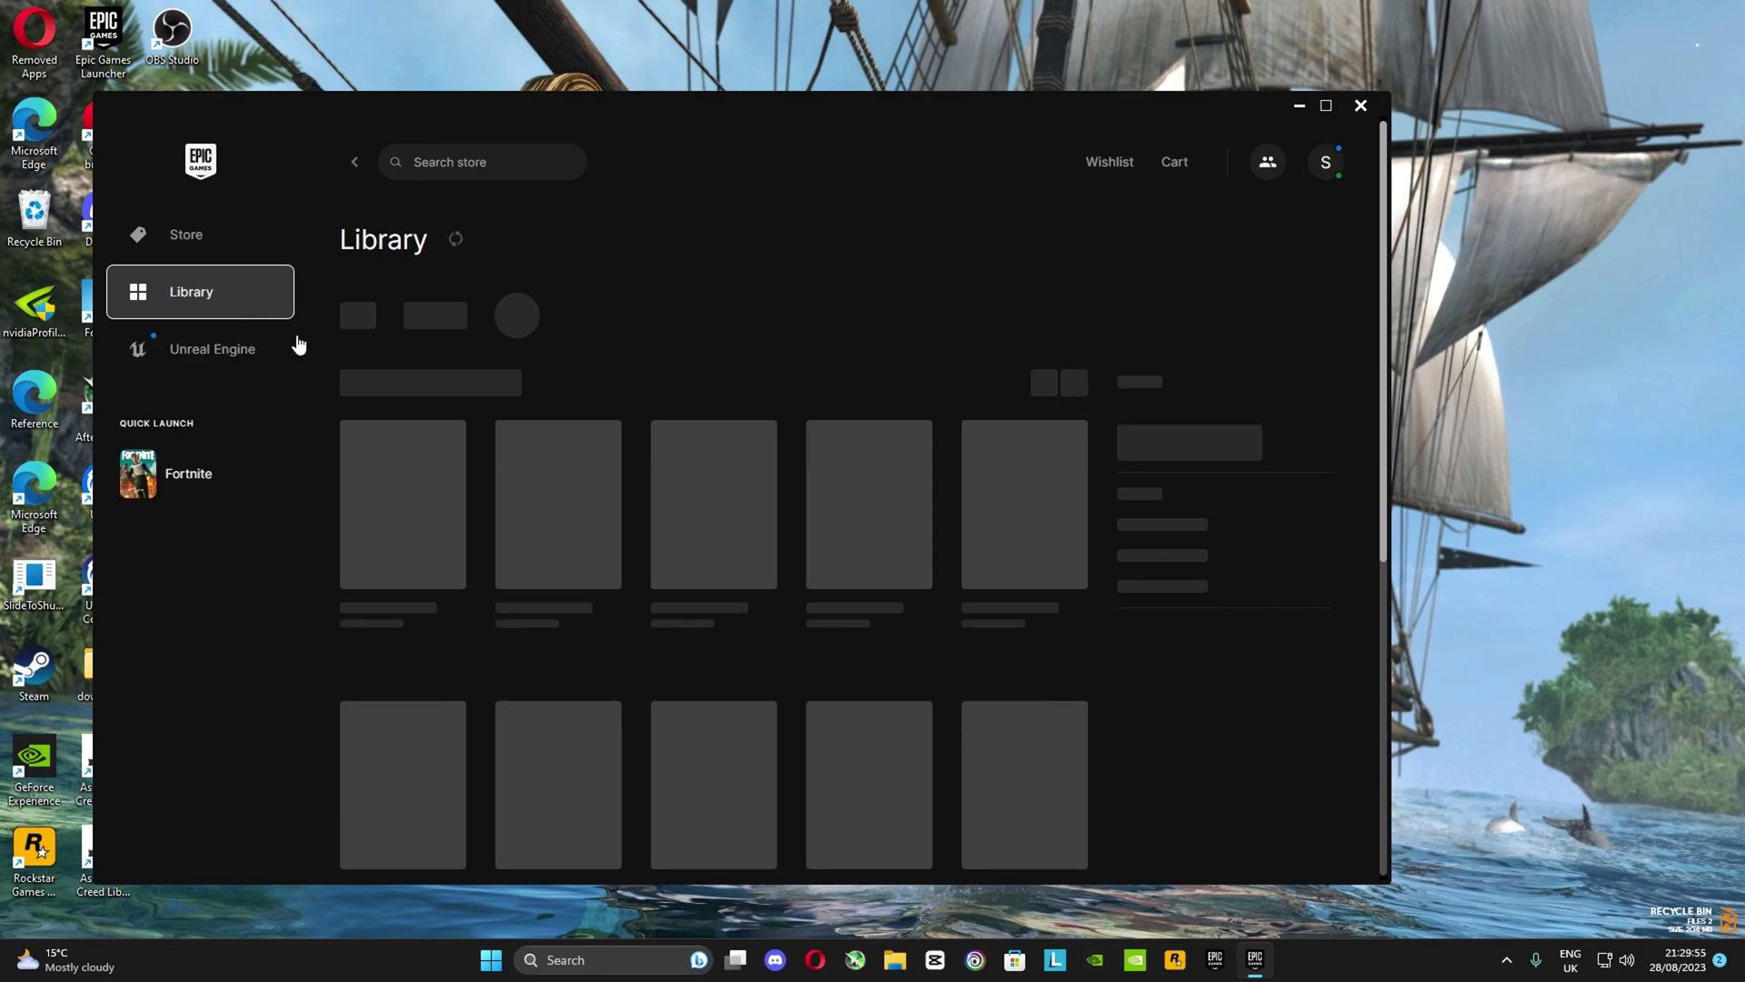
scroll(518, 584, "down", 5)
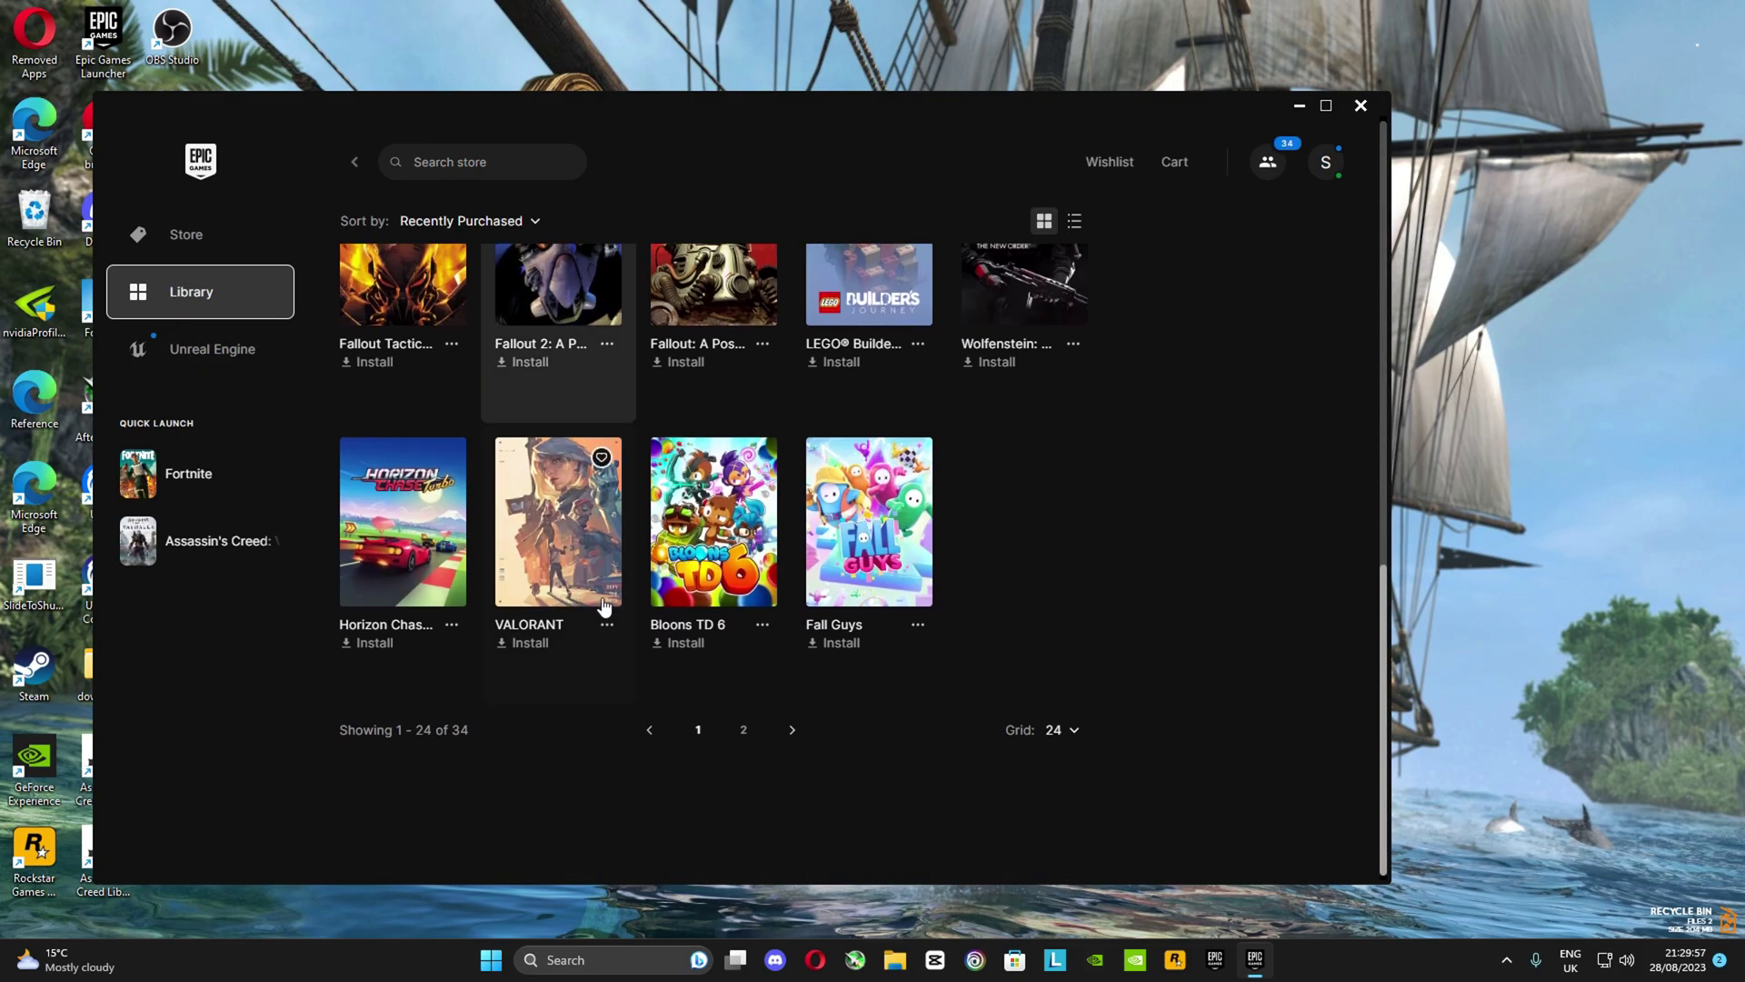
left_click(749, 730)
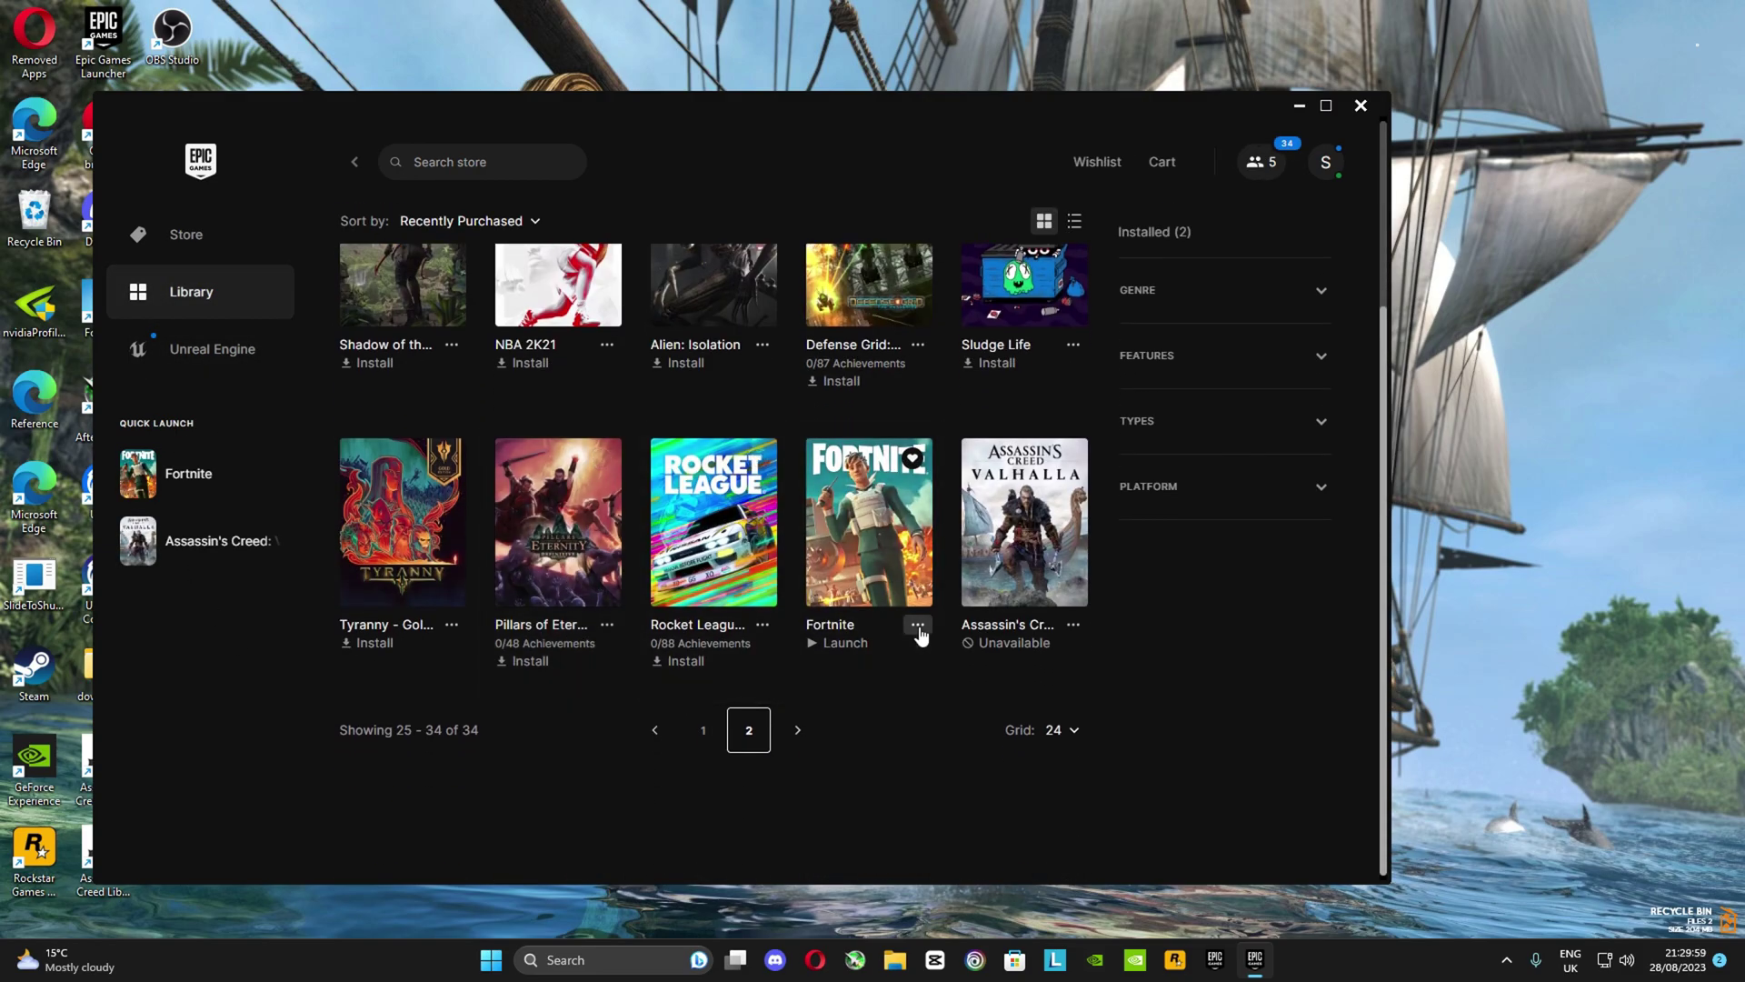
left_click(918, 625)
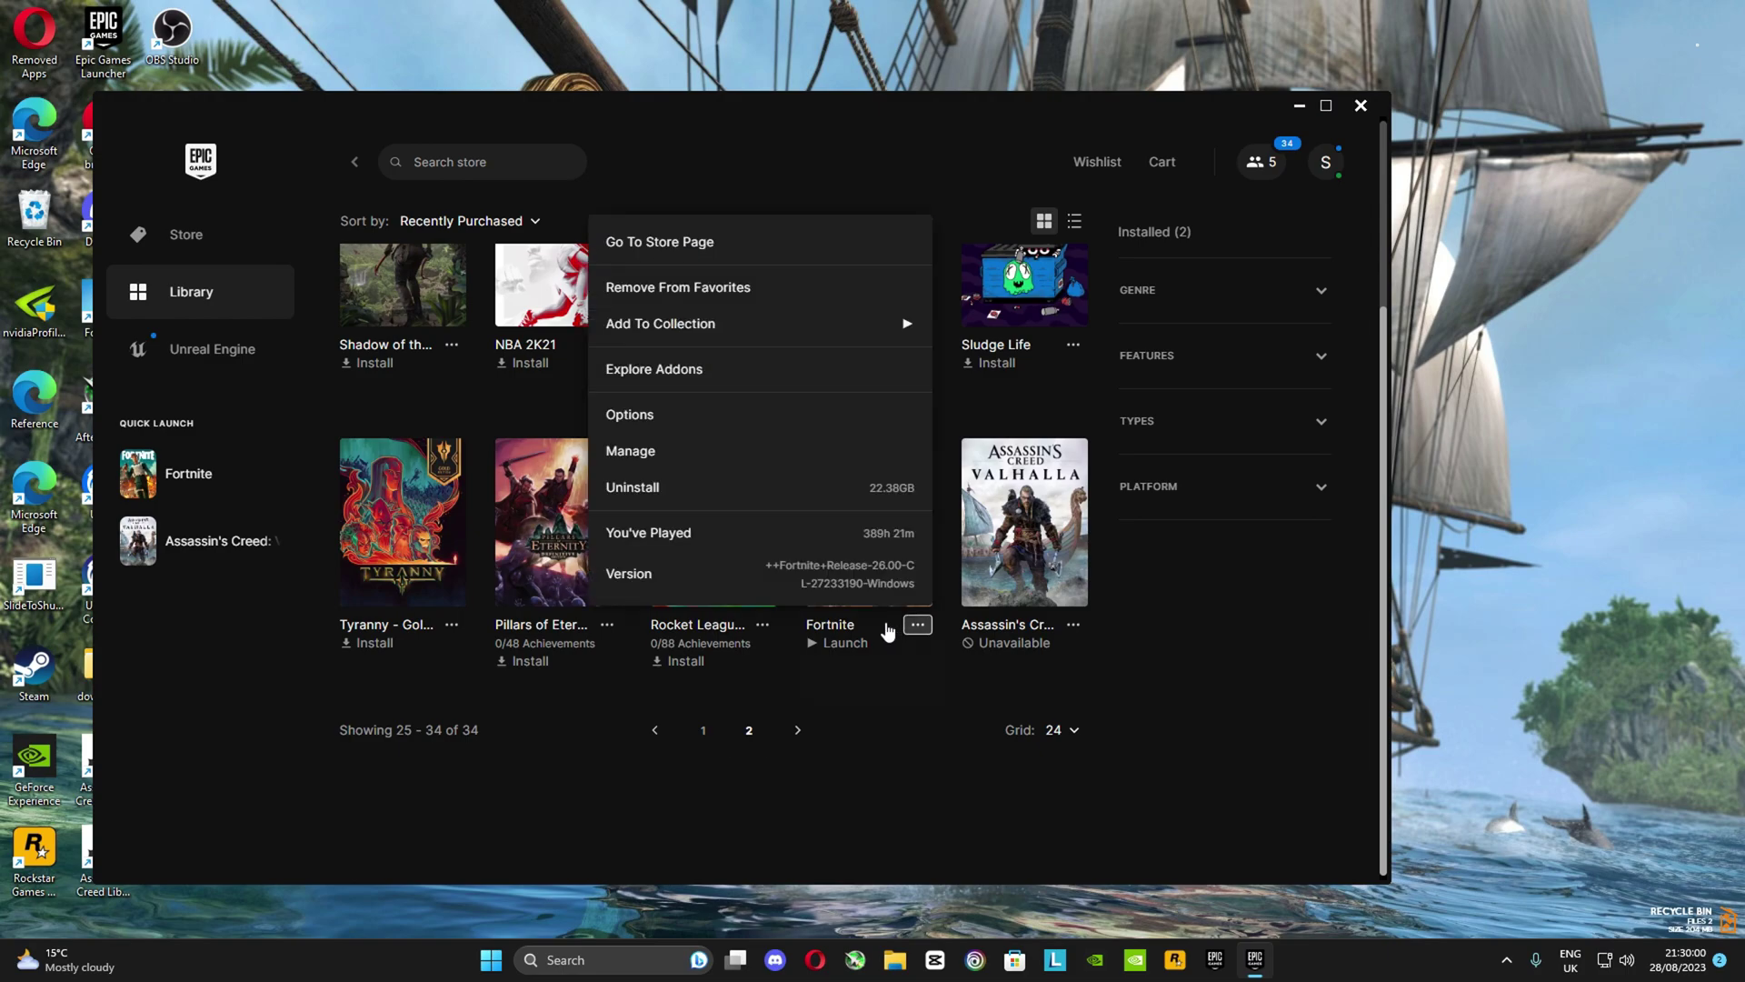
left_click(618, 432)
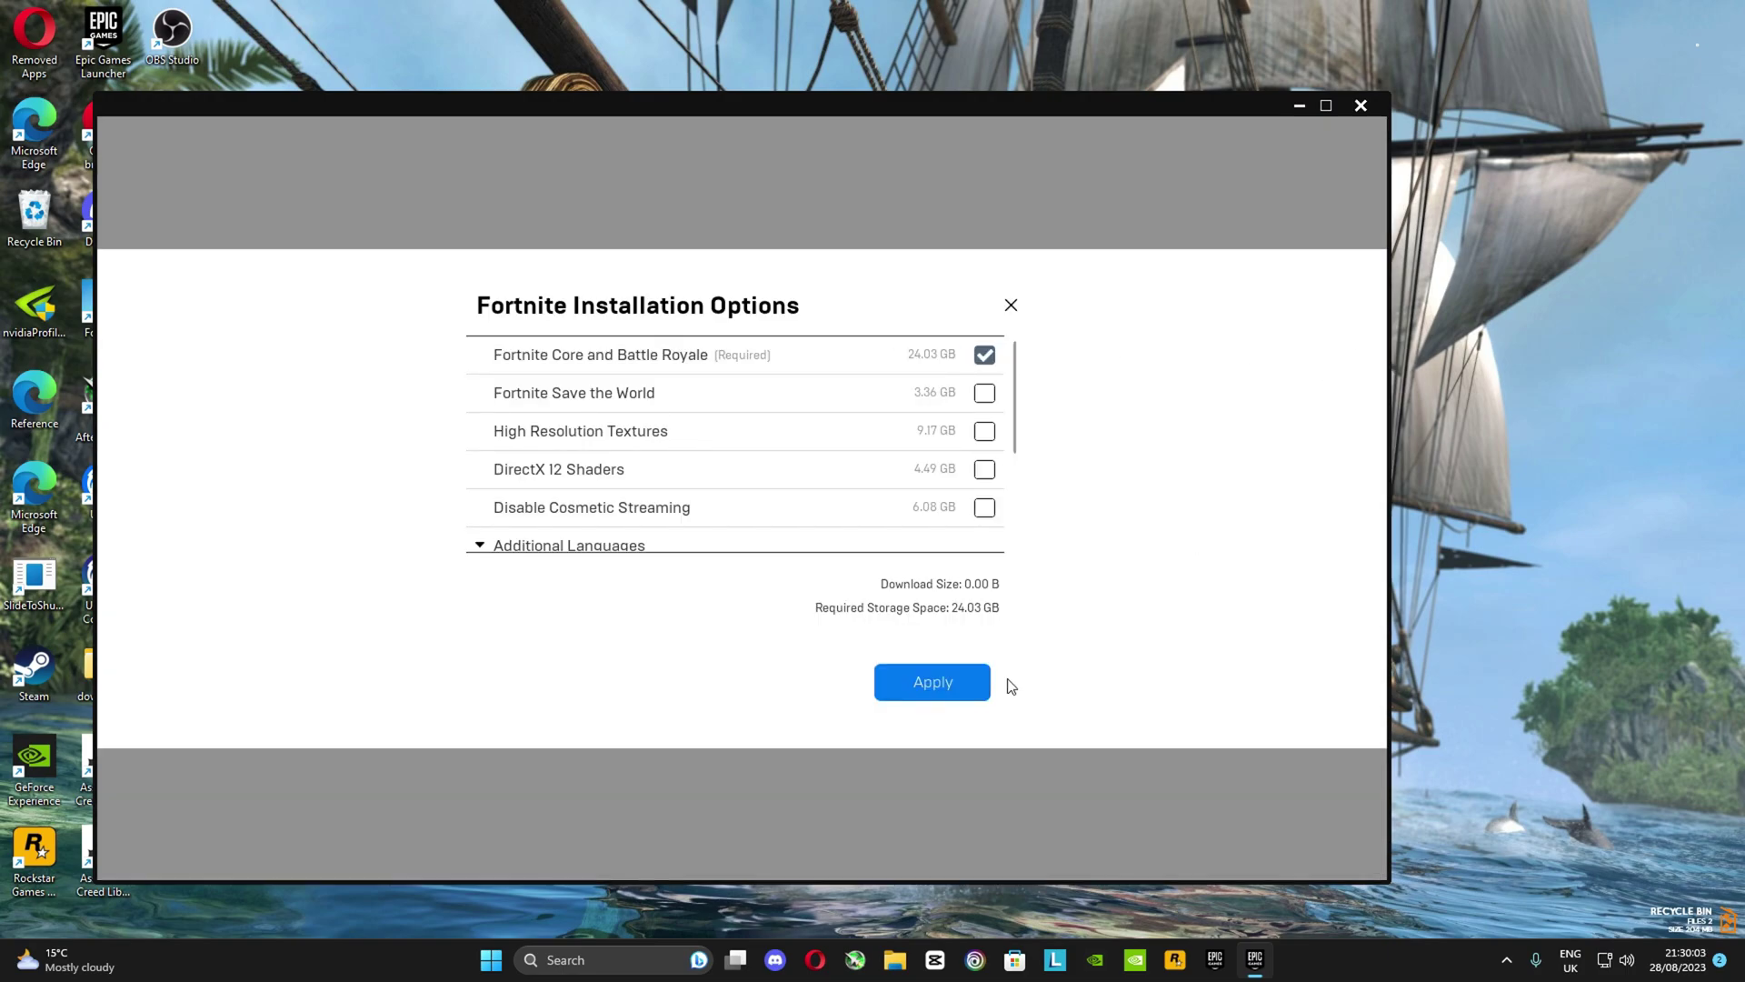
Step: Open Fortnite's Manage settings and run Verify Files
left_click(975, 682)
left_click(918, 626)
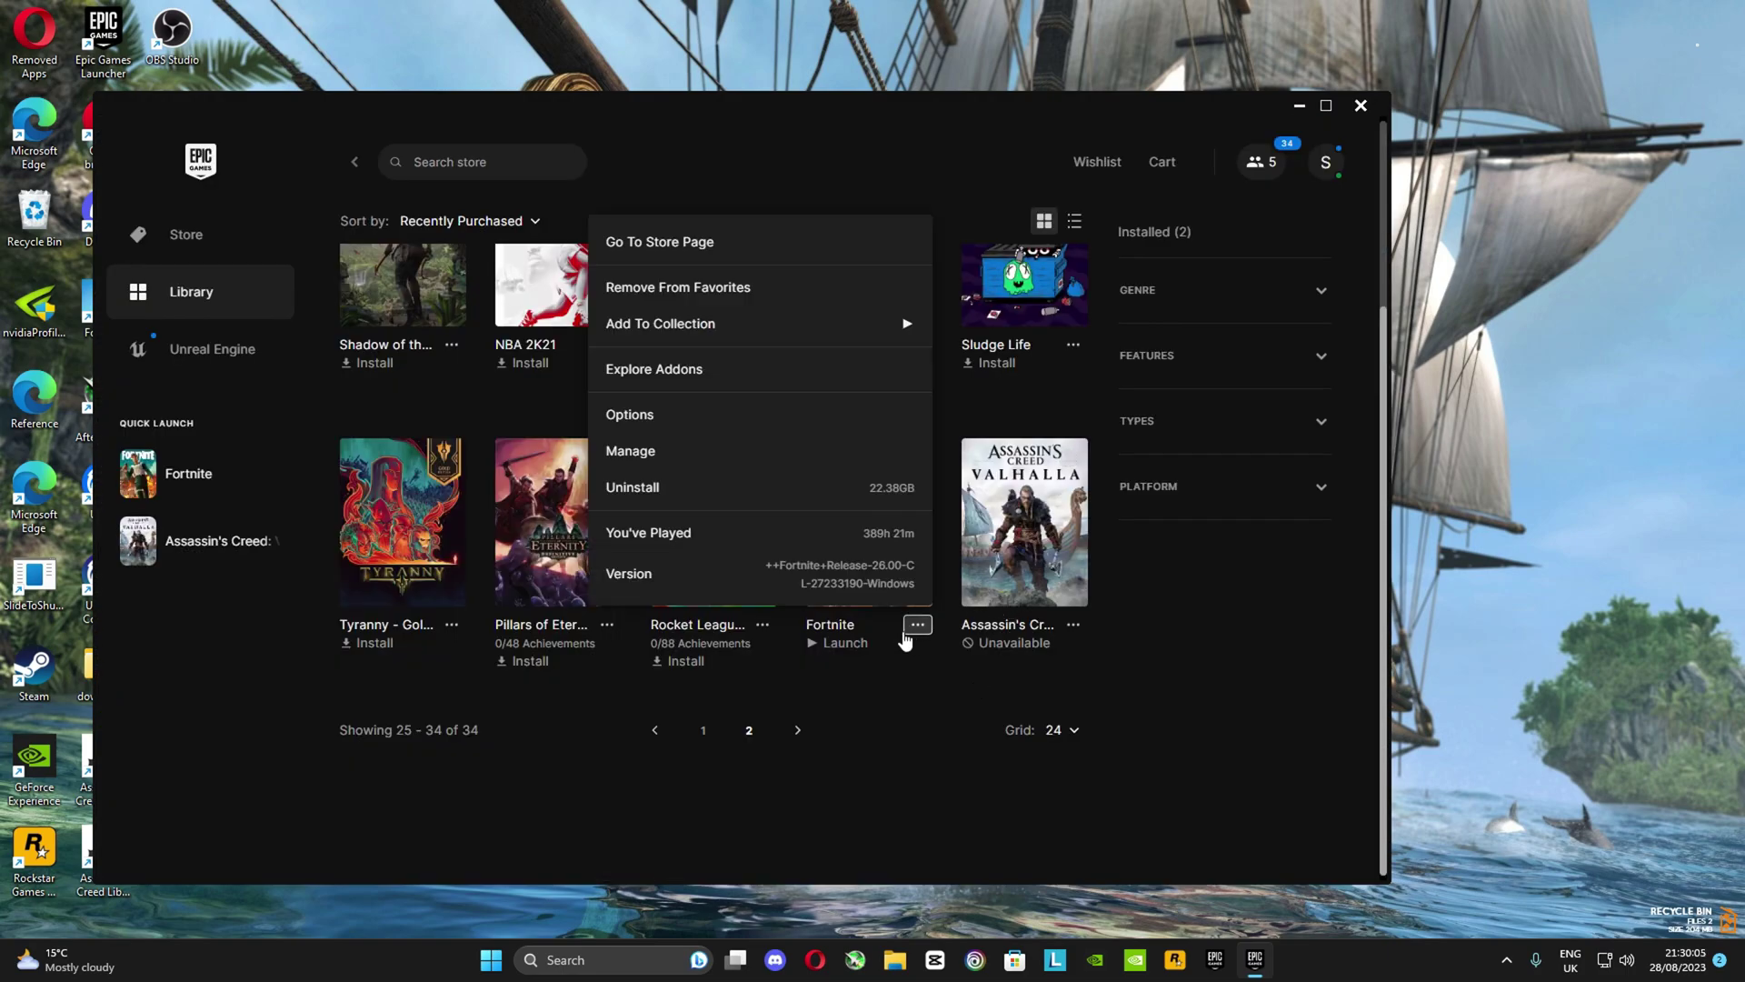
left_click(627, 451)
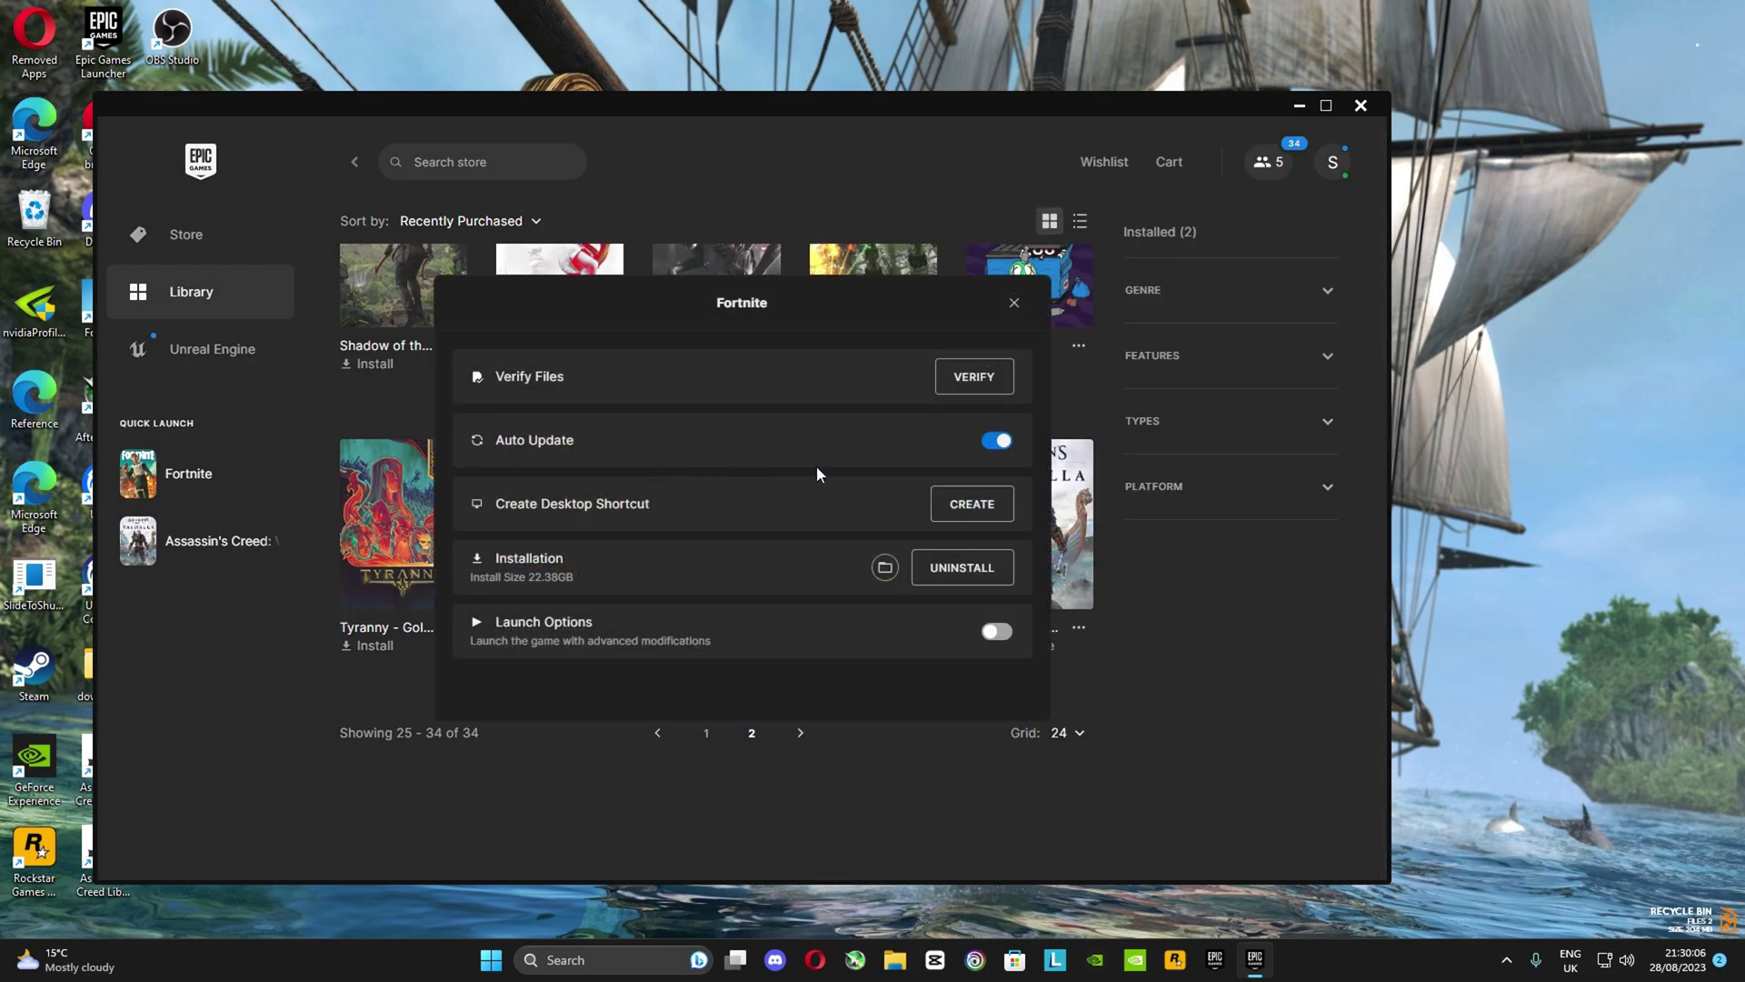
left_click(973, 377)
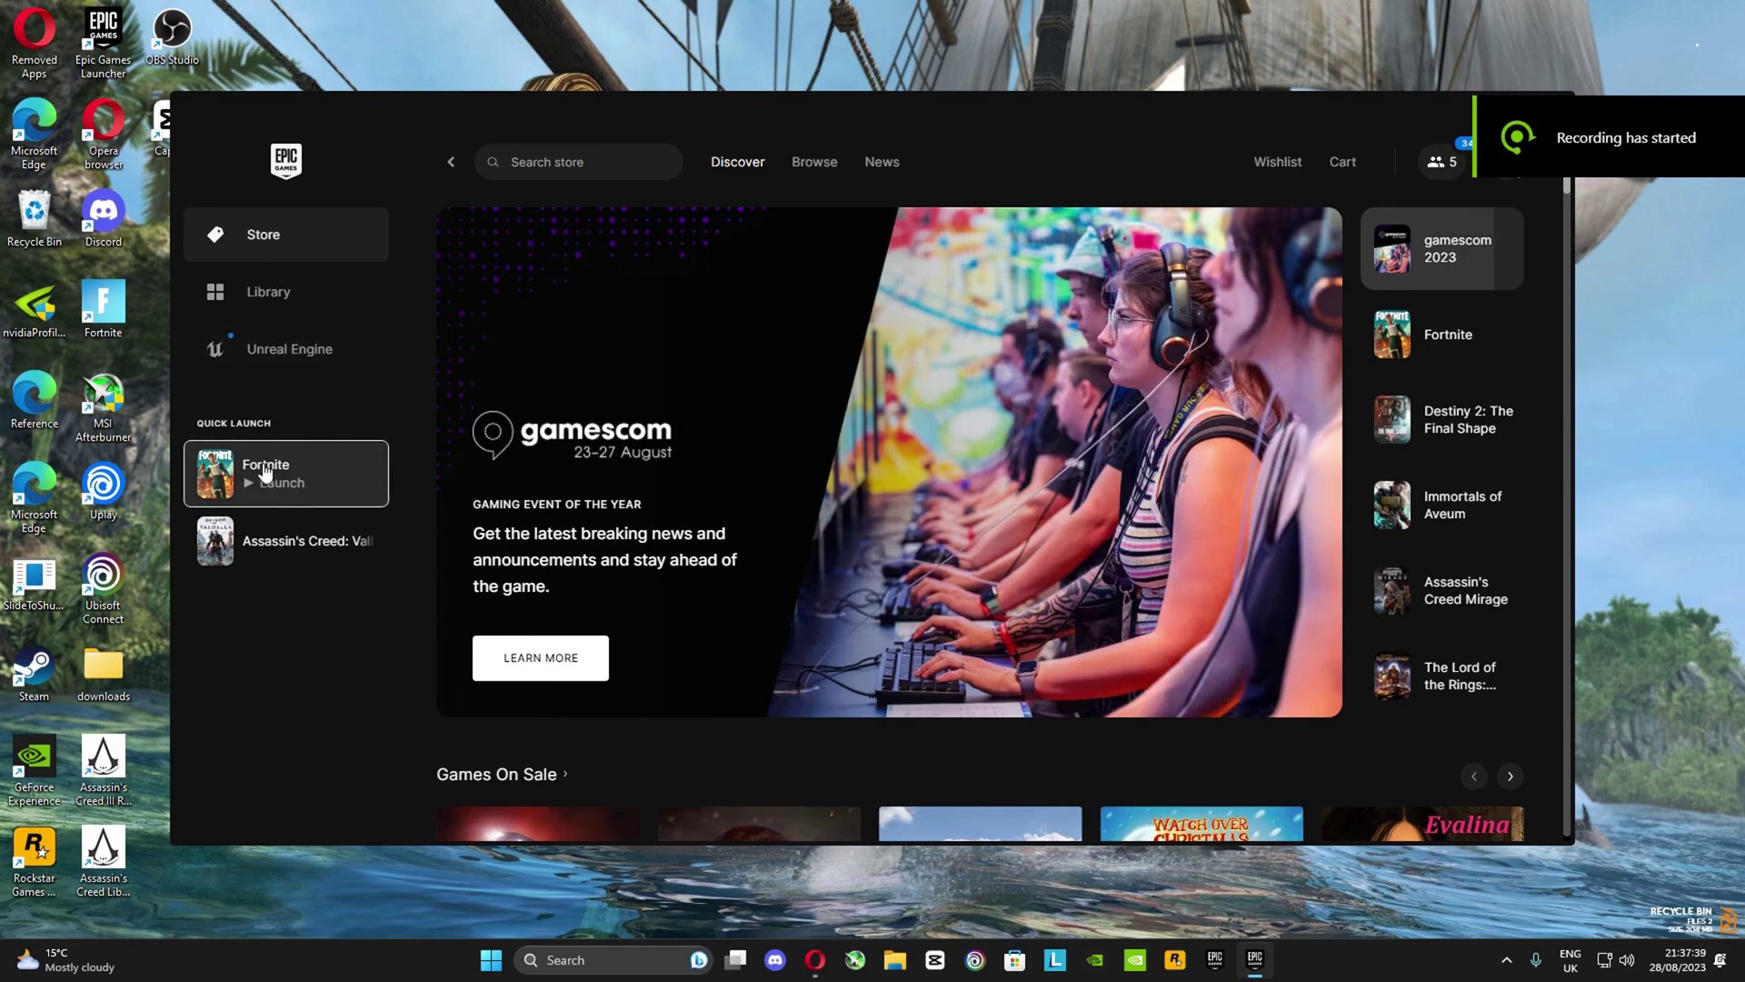
Step: Launch Fortnite from its Quick Launch entry in the sidebar
left_click(266, 474)
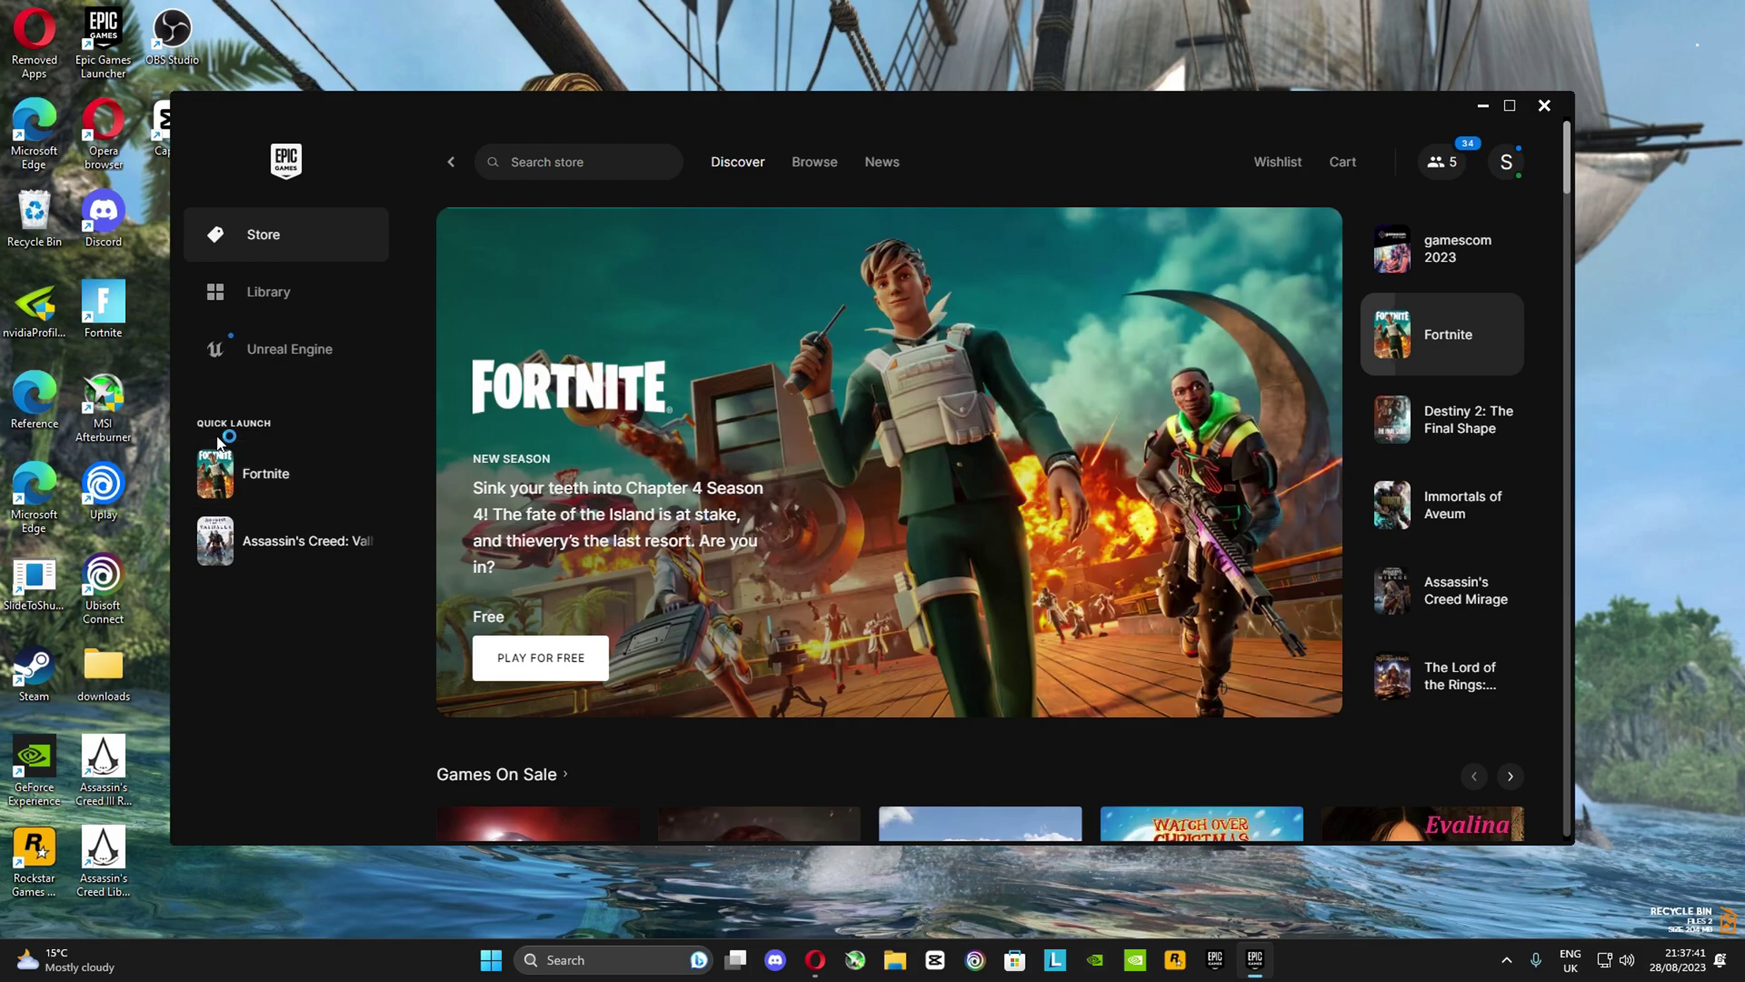